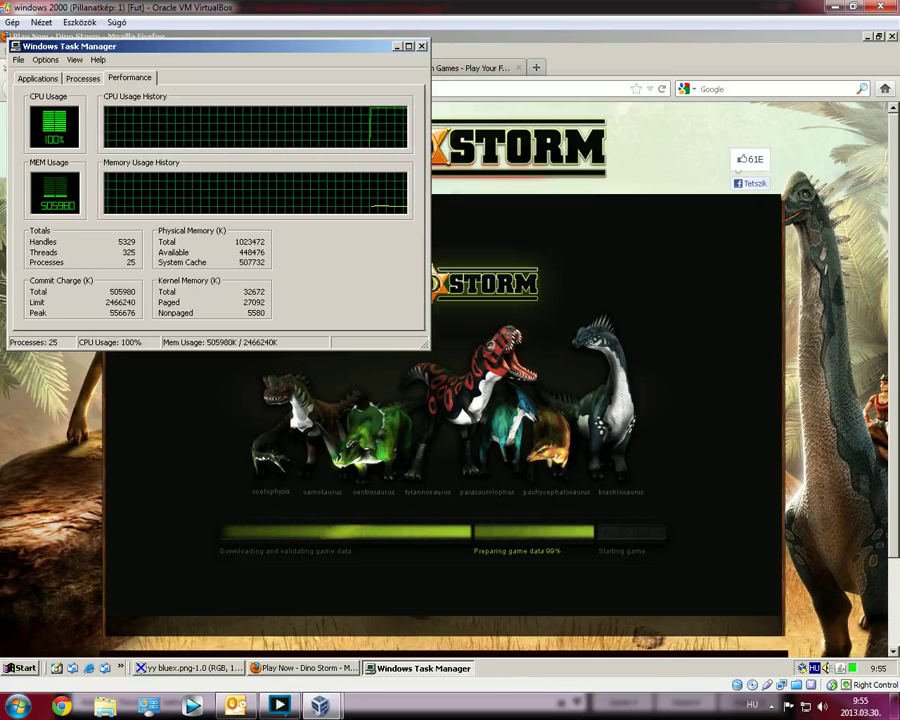
Step: View the host computer's CPU and memory usage in its own task manager and close that window
{"action": "right_click", "coordinate": [502, 705]}
{"action": "key", "text": "Escape"}
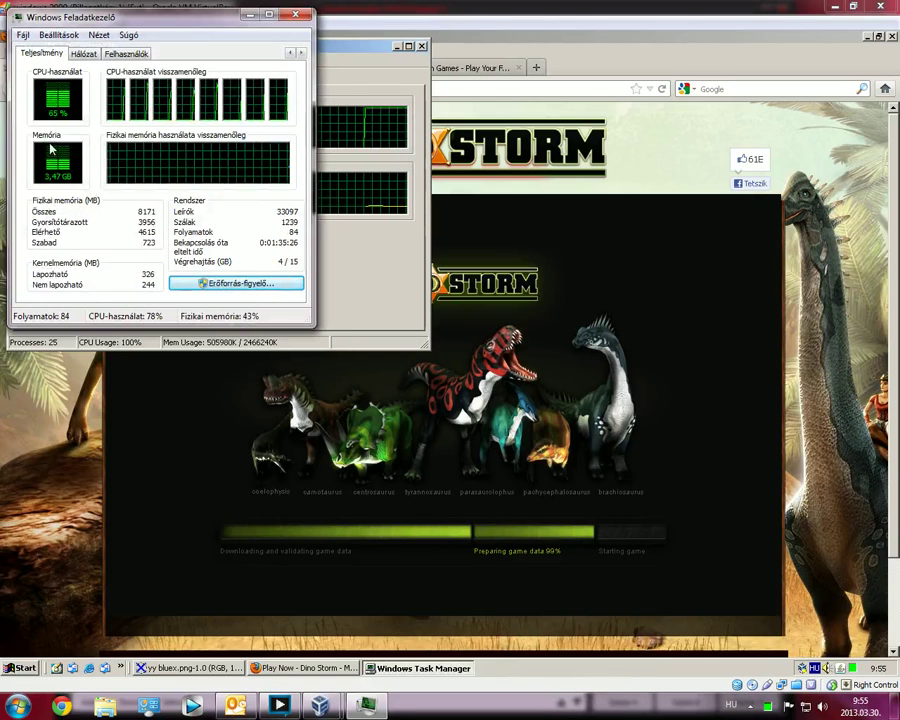
{"action": "left_click", "coordinate": [296, 15]}
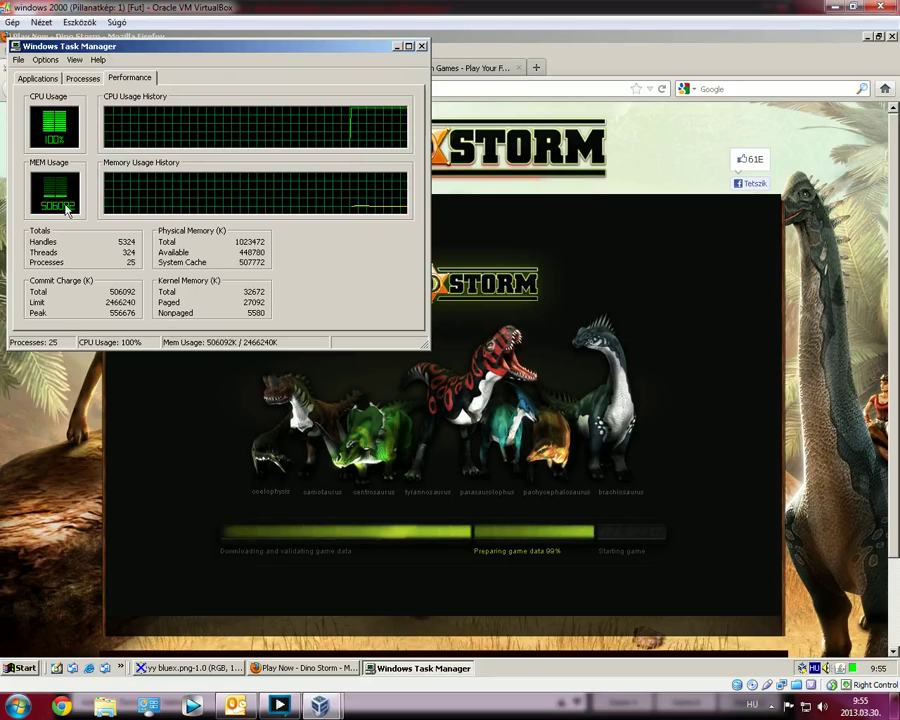
Step: Close the Windows 2000 guest's Task Manager window
{"action": "right_click", "coordinate": [90, 228]}
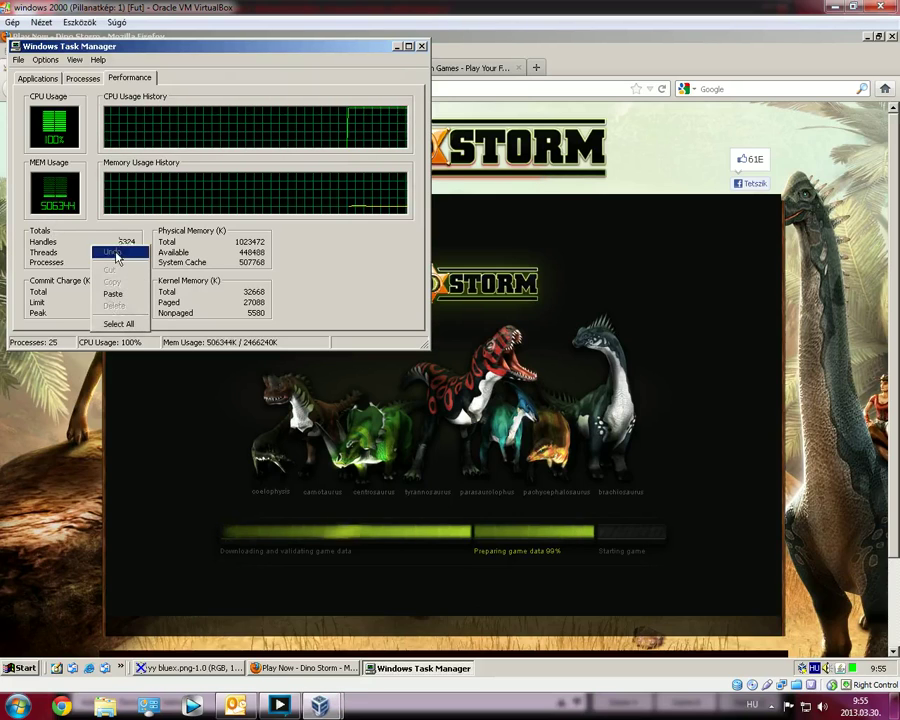
{"action": "right_click", "coordinate": [117, 240]}
{"action": "left_click", "coordinate": [72, 255]}
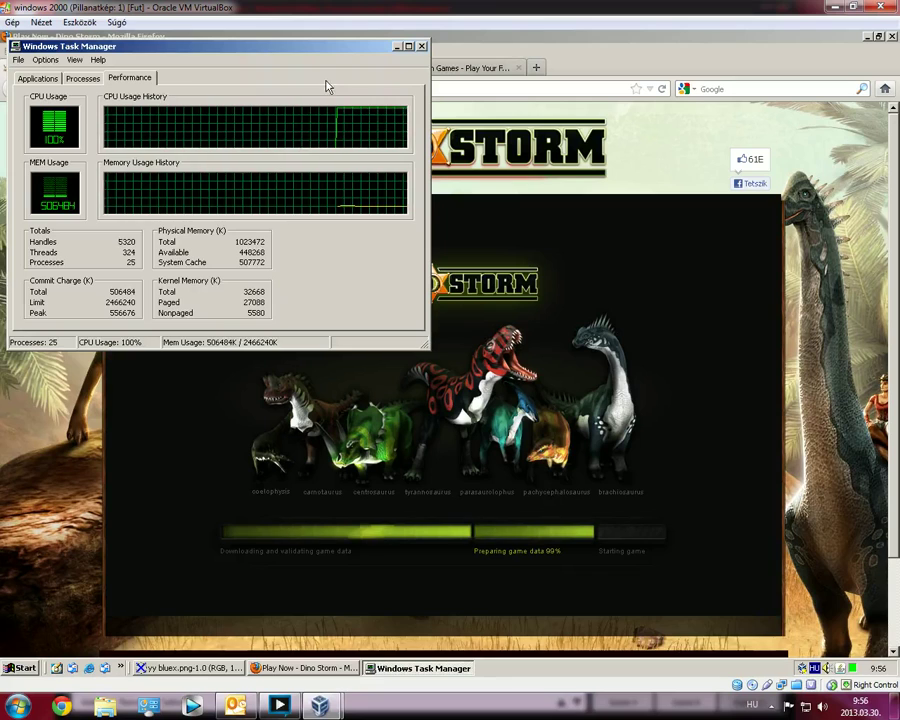
{"action": "left_click", "coordinate": [421, 46]}
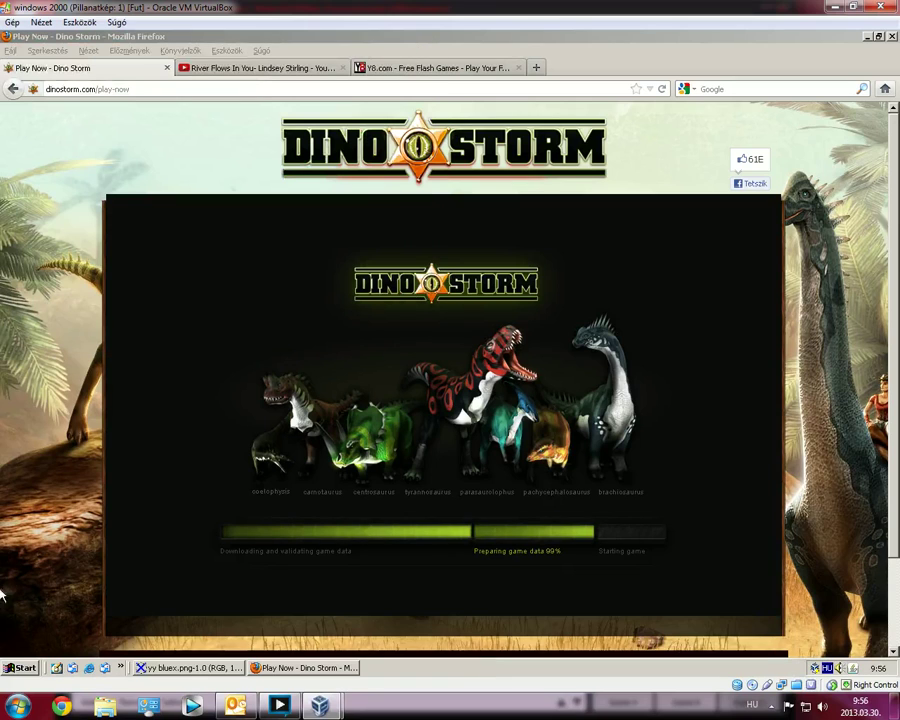
Step: Open Regional Options from the guest system's Control Panel
{"action": "left_click", "coordinate": [20, 667]}
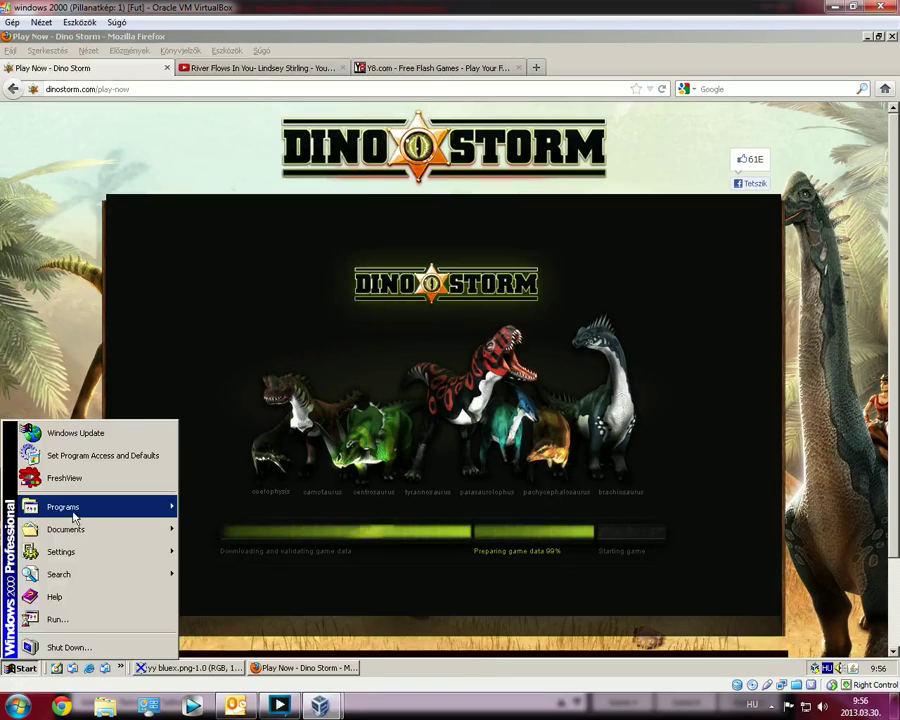
{"action": "mouse_move", "coordinate": [72, 510]}
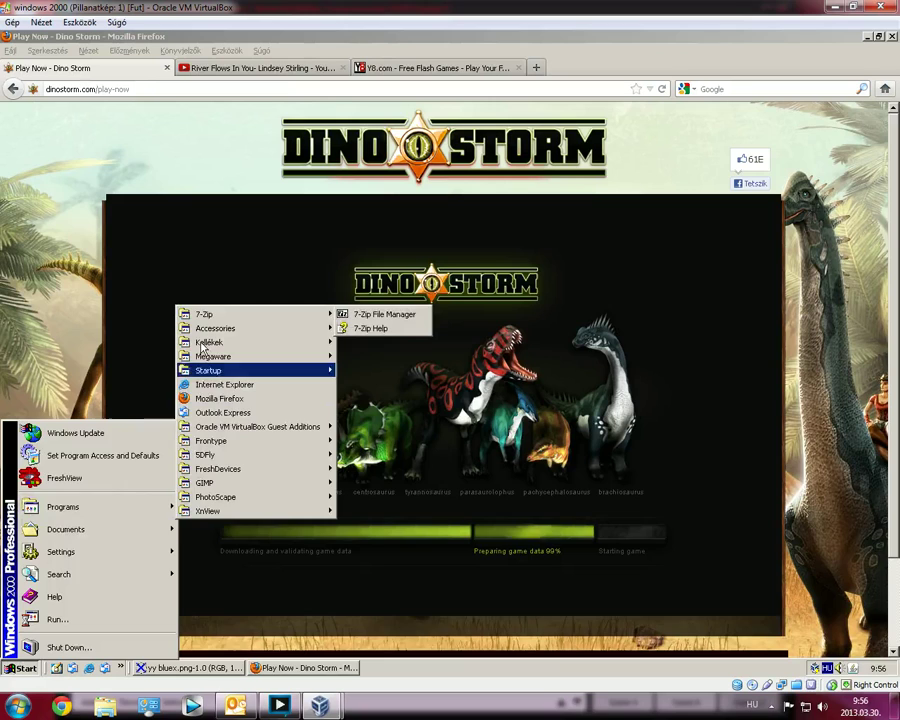
{"action": "mouse_move", "coordinate": [140, 529]}
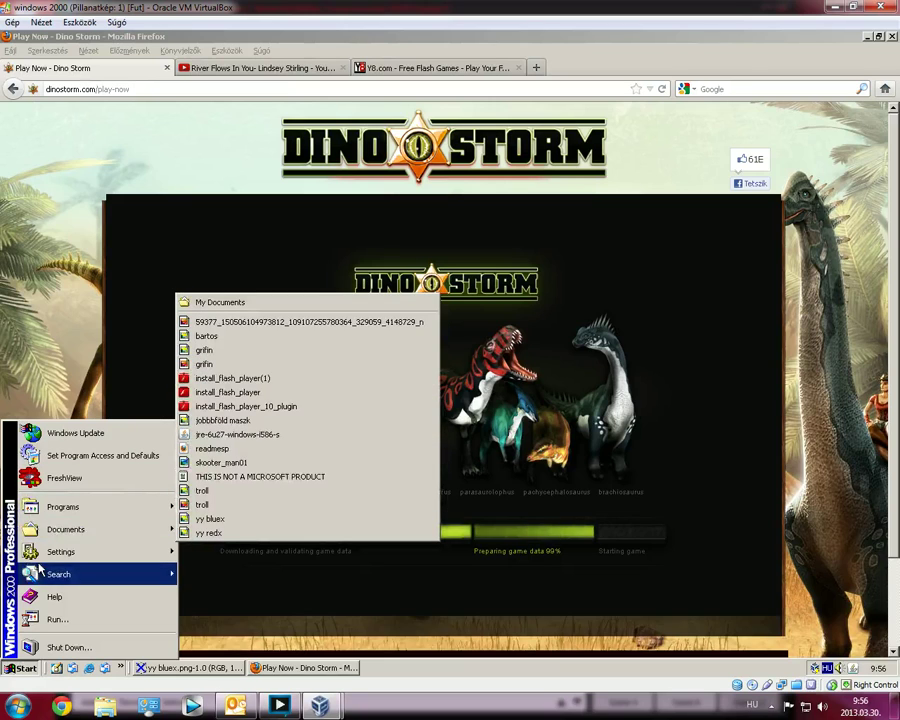
{"action": "mouse_move", "coordinate": [62, 560]}
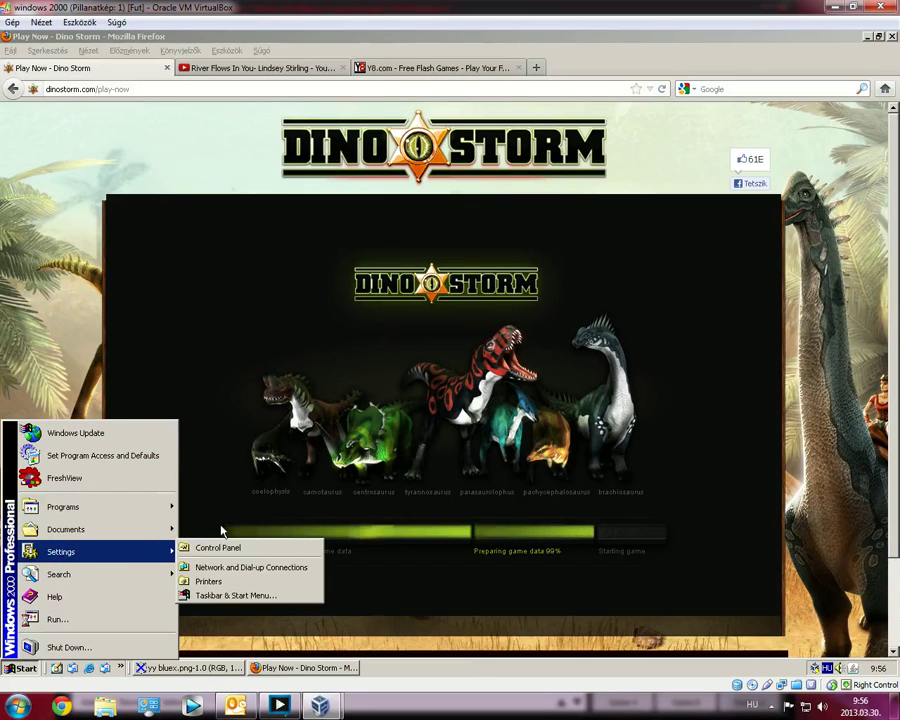
{"action": "left_click", "coordinate": [200, 548]}
{"action": "double_click", "coordinate": [386, 188]}
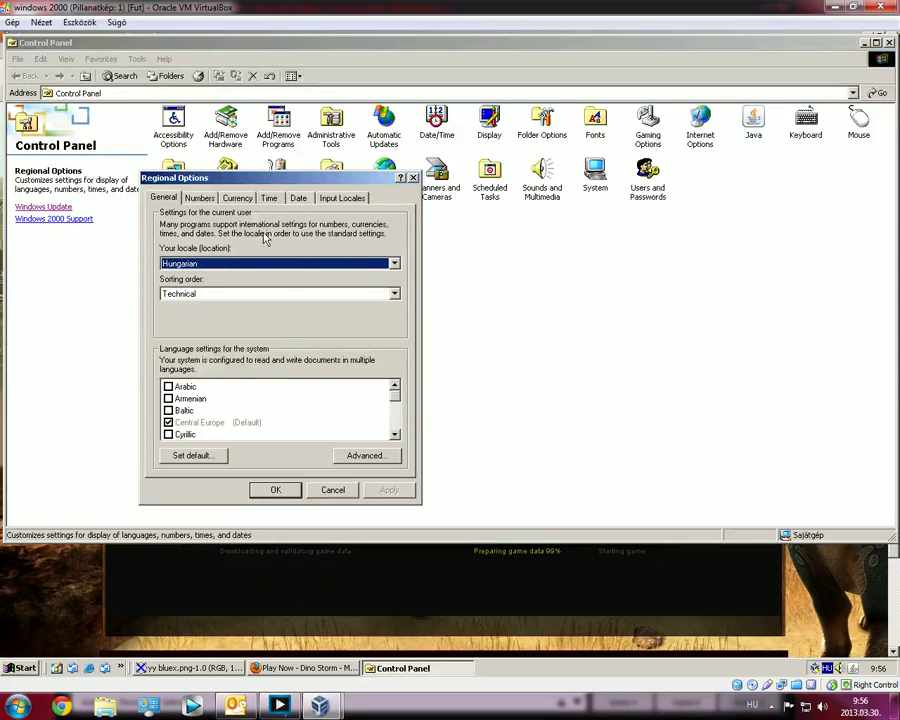
Step: Review the Numbers, Currency, Time, Date and Input Locales settings, then cancel the dialog and close Control Panel
{"action": "left_click", "coordinate": [200, 199]}
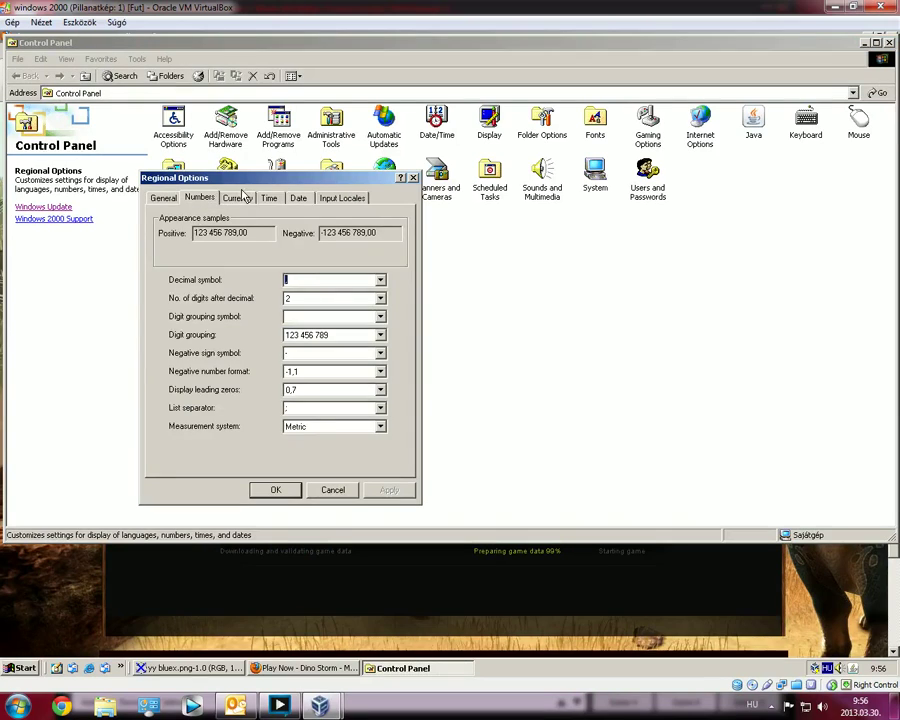
{"action": "left_click", "coordinate": [238, 198]}
{"action": "left_click", "coordinate": [272, 199]}
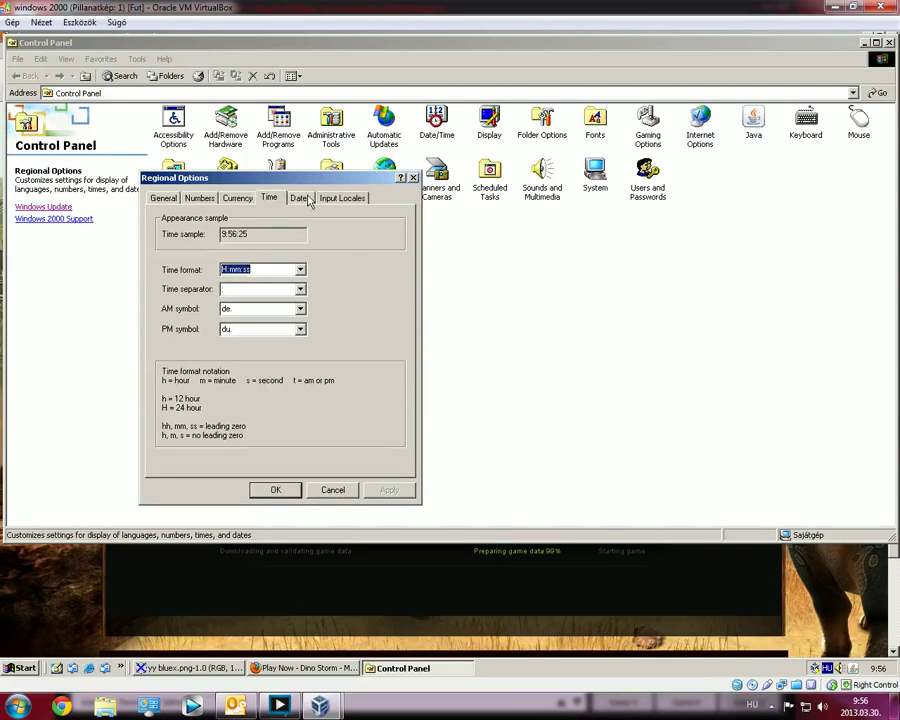
{"action": "left_click", "coordinate": [310, 201]}
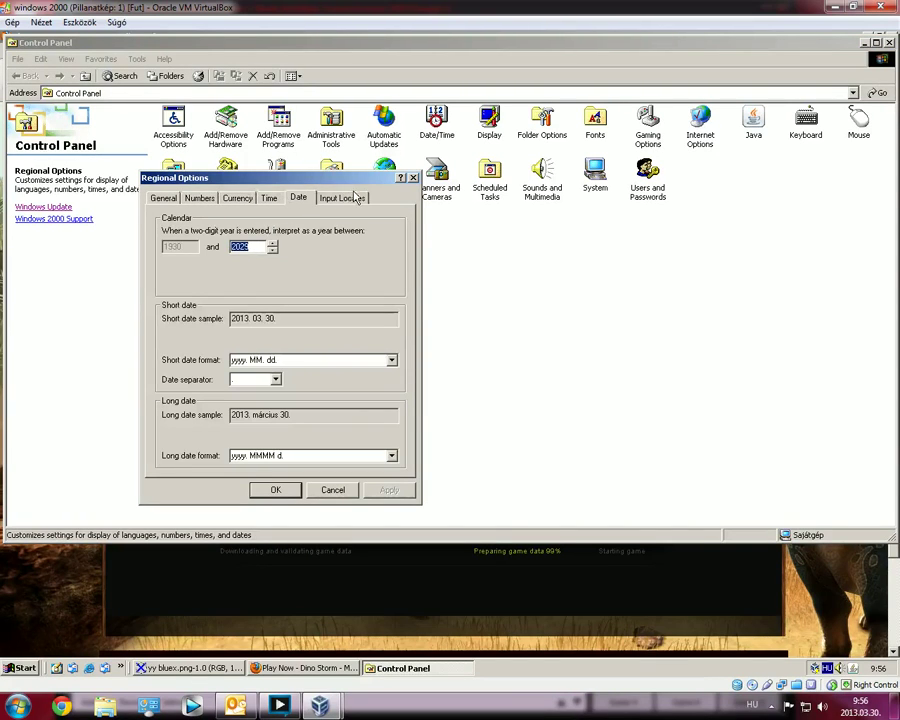
{"action": "left_click", "coordinate": [352, 199]}
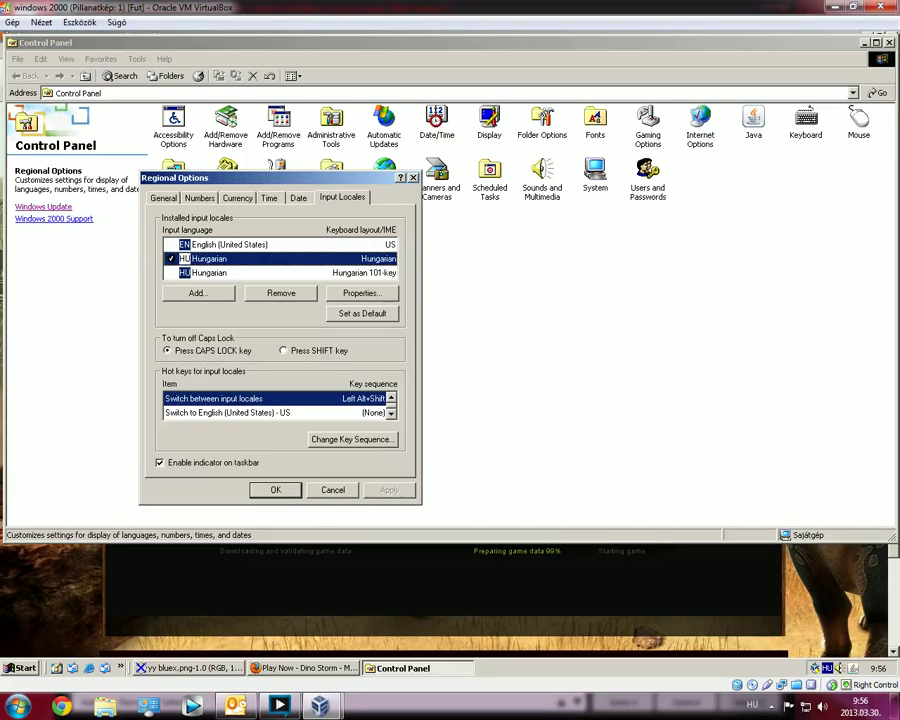
{"action": "left_click", "coordinate": [331, 489]}
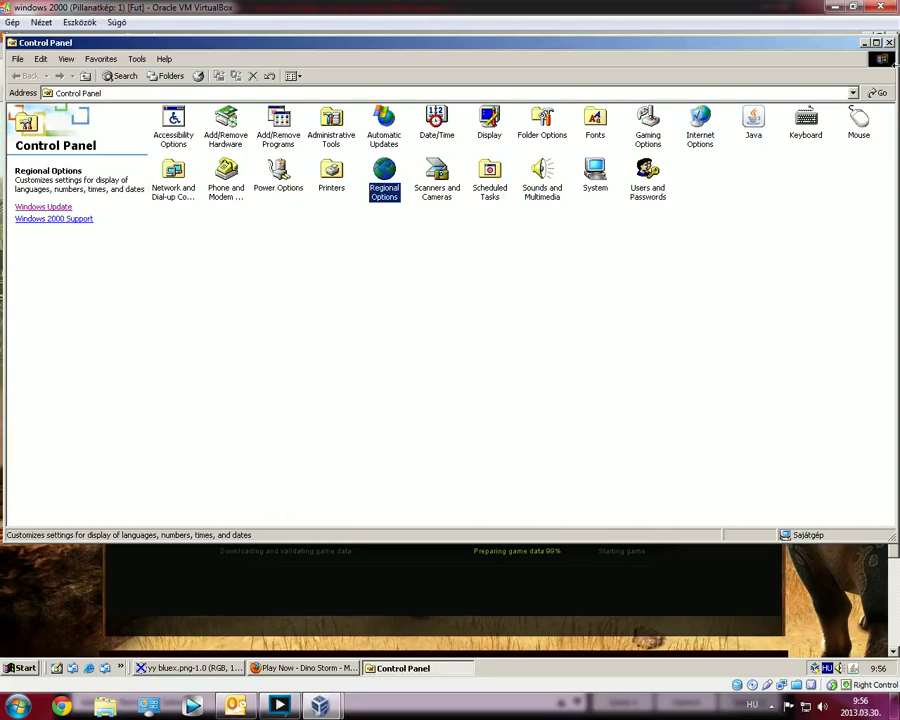
{"action": "left_click", "coordinate": [888, 43]}
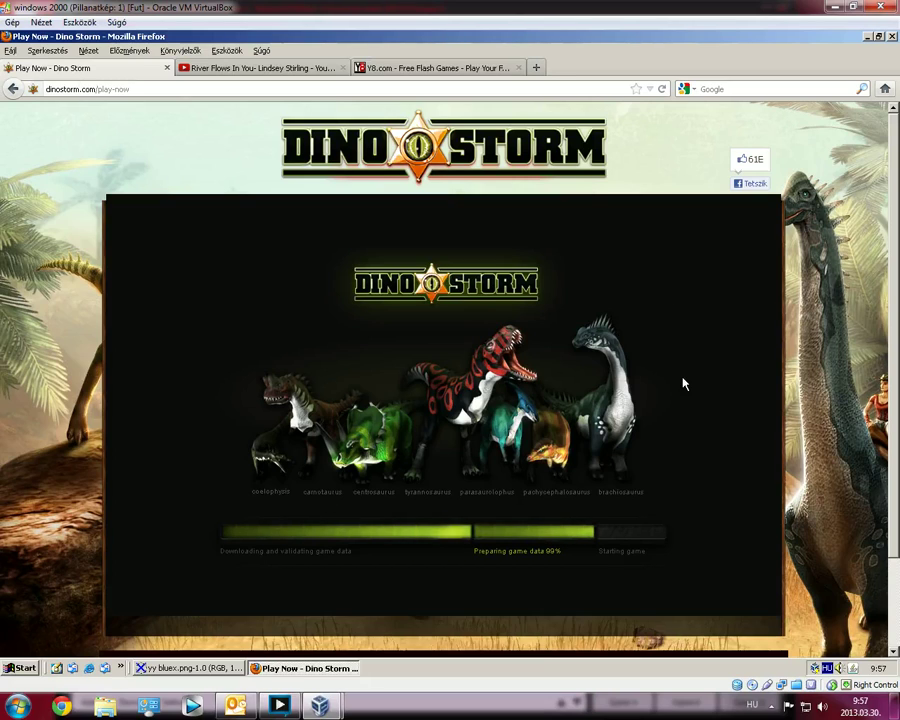
Step: Copy the Dino Storm page's web address from the browser
{"action": "left_click", "coordinate": [178, 88]}
{"action": "right_click", "coordinate": [181, 91]}
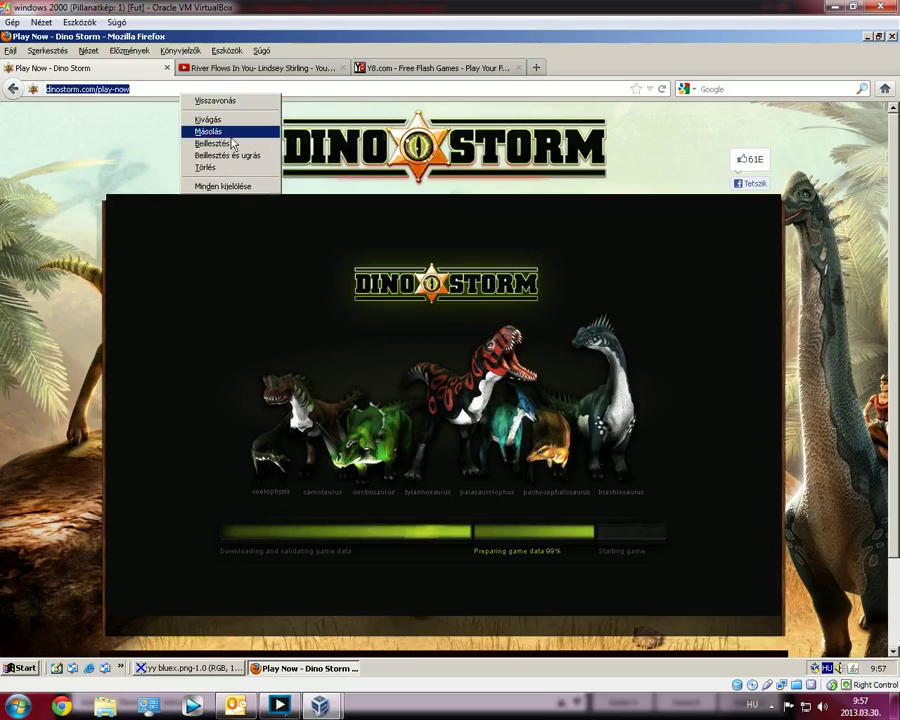
{"action": "left_click", "coordinate": [231, 135]}
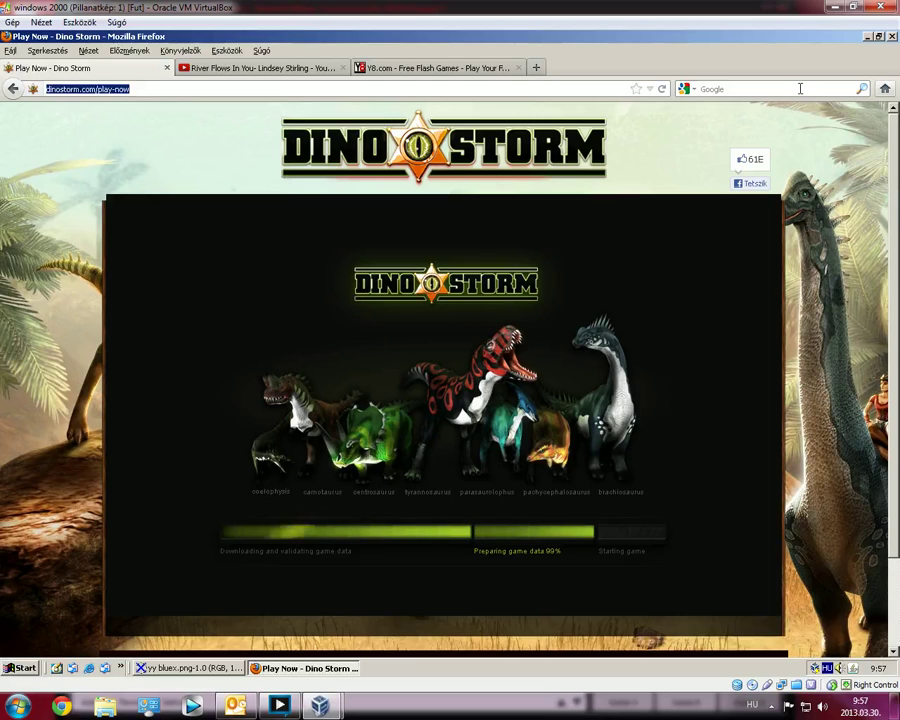
{"action": "left_click", "coordinate": [11, 90]}
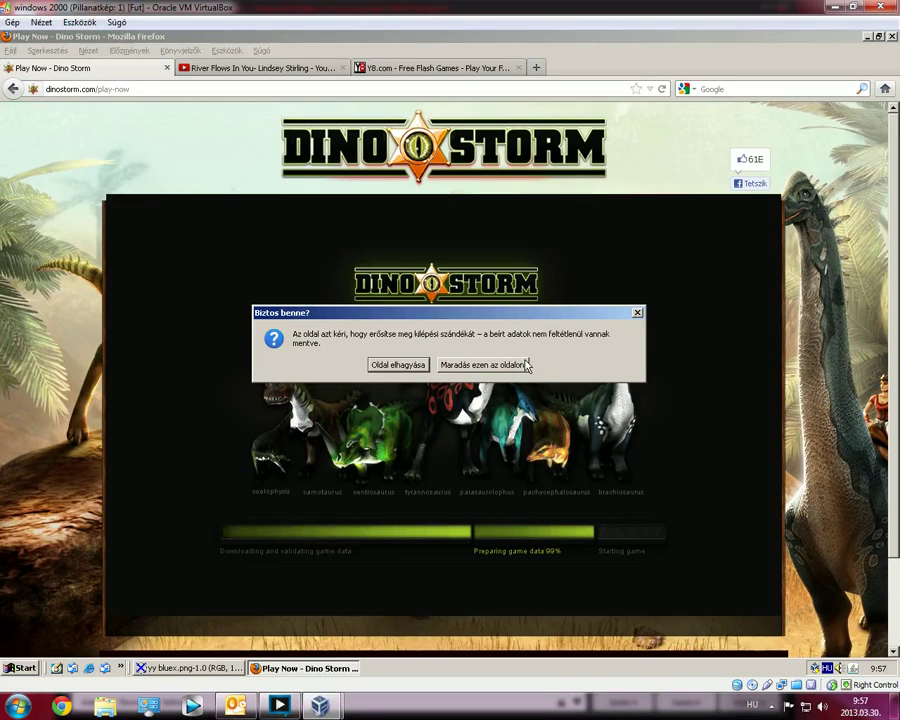
{"action": "left_click", "coordinate": [495, 368]}
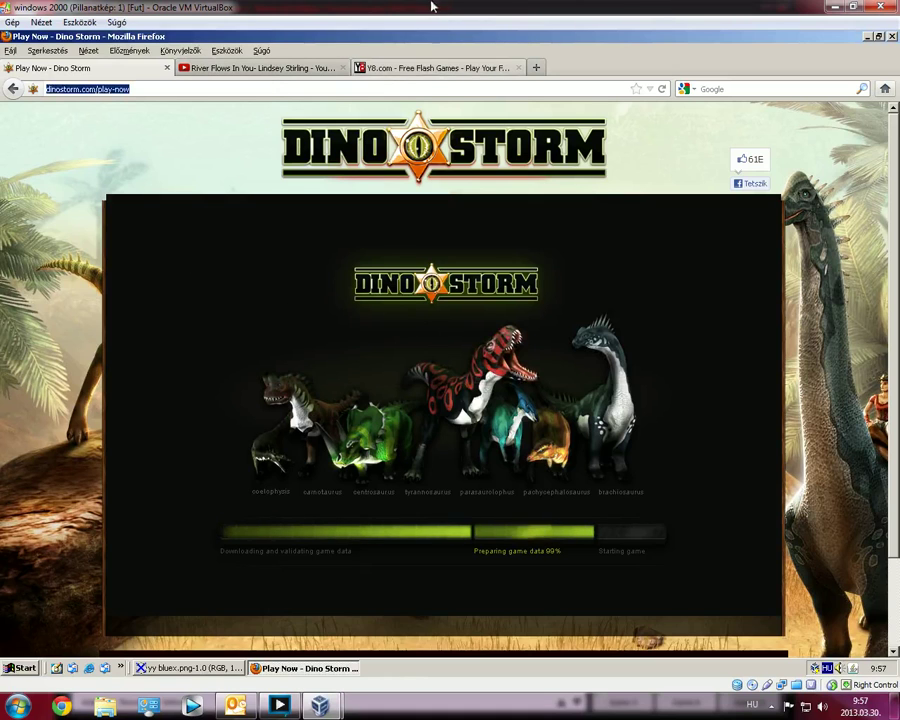
{"action": "left_click_drag", "start_coordinate": [482, 16], "coordinate": [538, 8]}
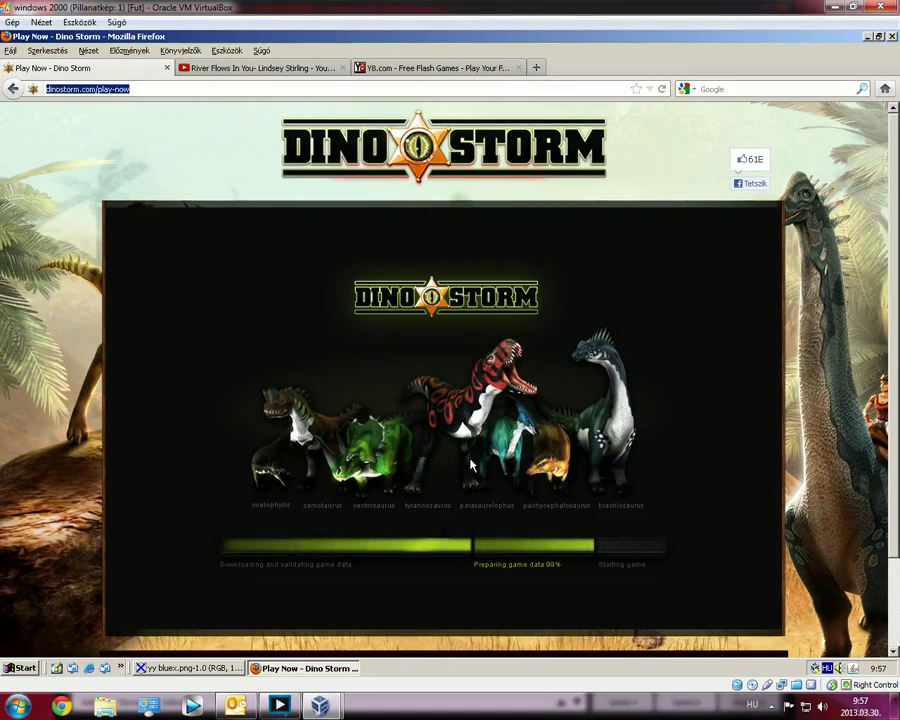
Step: Open the Windows 2000 internet search in Internet Explorer and close its window
{"action": "left_click", "coordinate": [8, 669]}
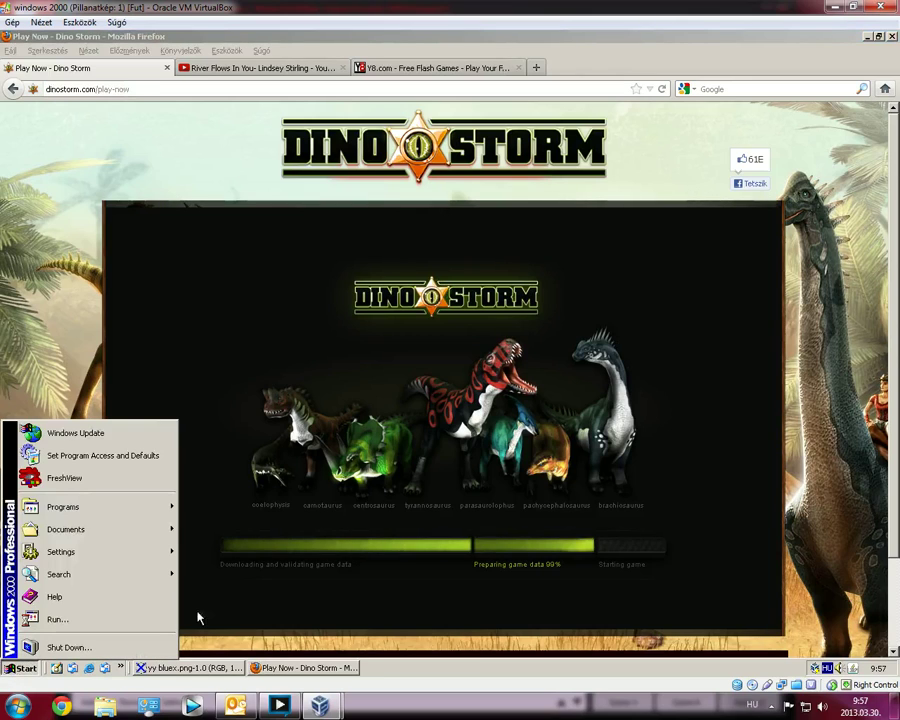
{"action": "mouse_move", "coordinate": [121, 535]}
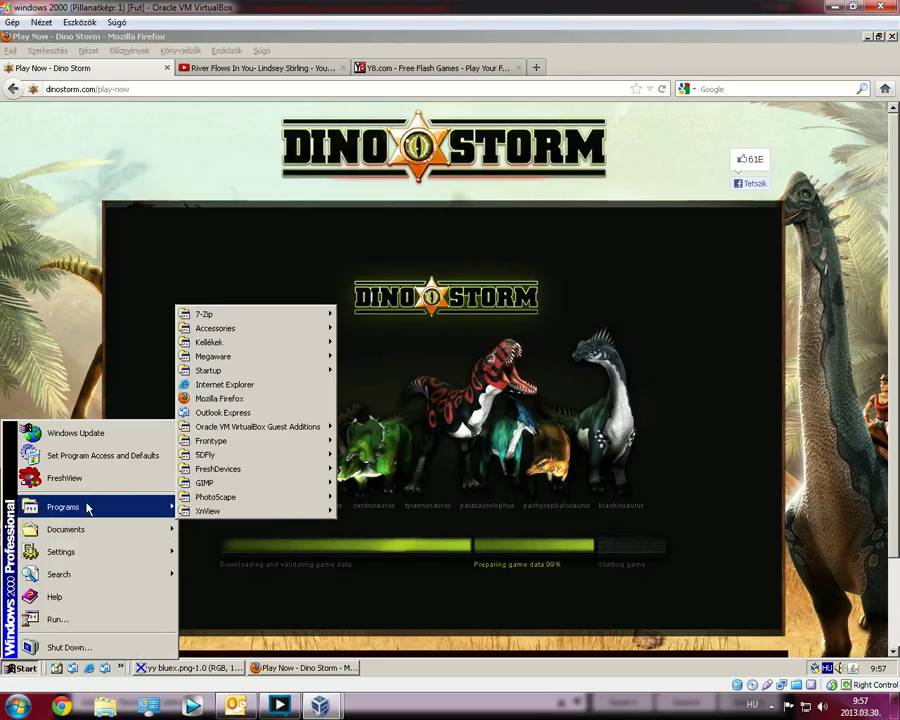
{"action": "mouse_move", "coordinate": [66, 574]}
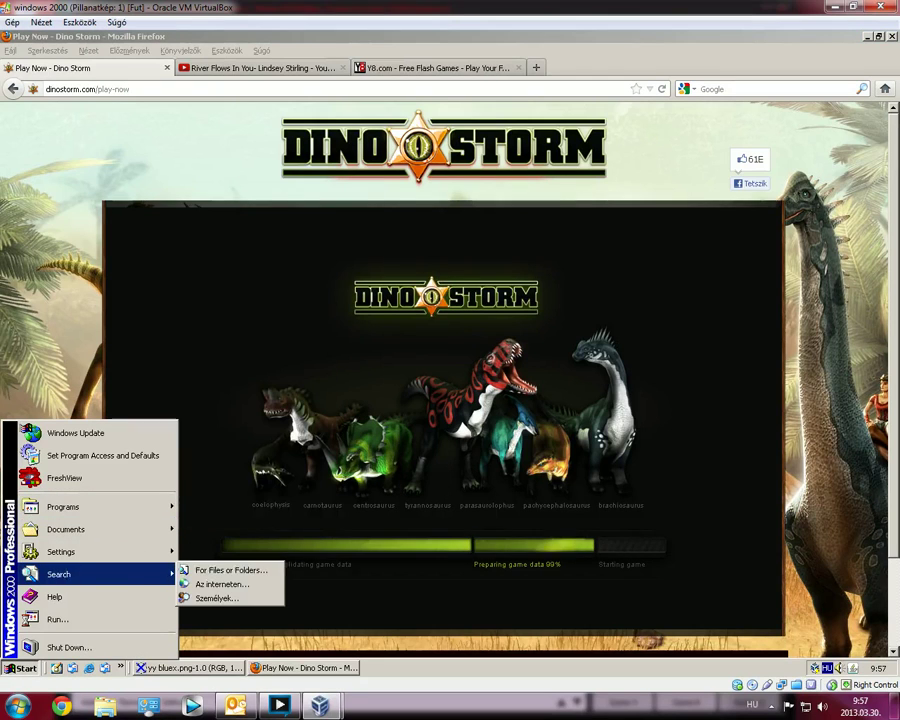
{"action": "left_click", "coordinate": [222, 585]}
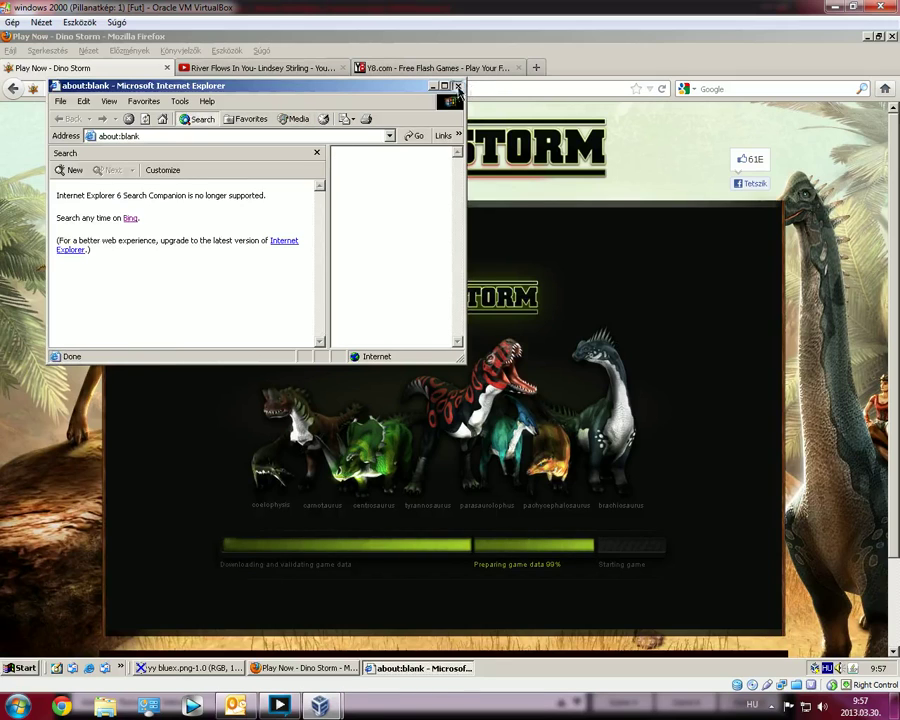
{"action": "key", "text": "alt+F4"}
Step: Search the local hard drive C: for files or folders named "troll" and close the results window
{"action": "left_click", "coordinate": [5, 666]}
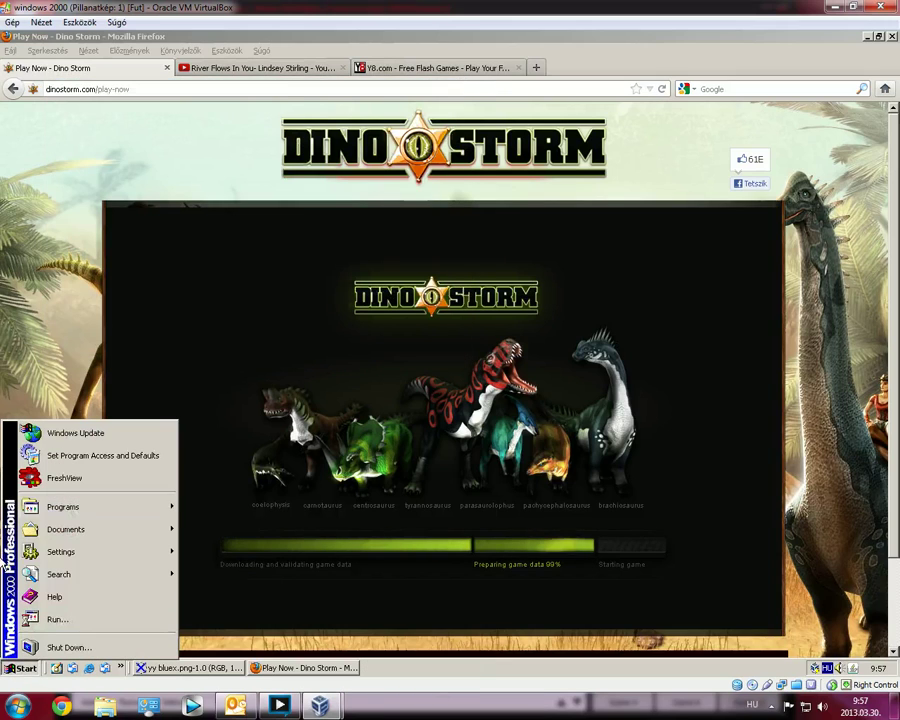
{"action": "mouse_move", "coordinate": [75, 508]}
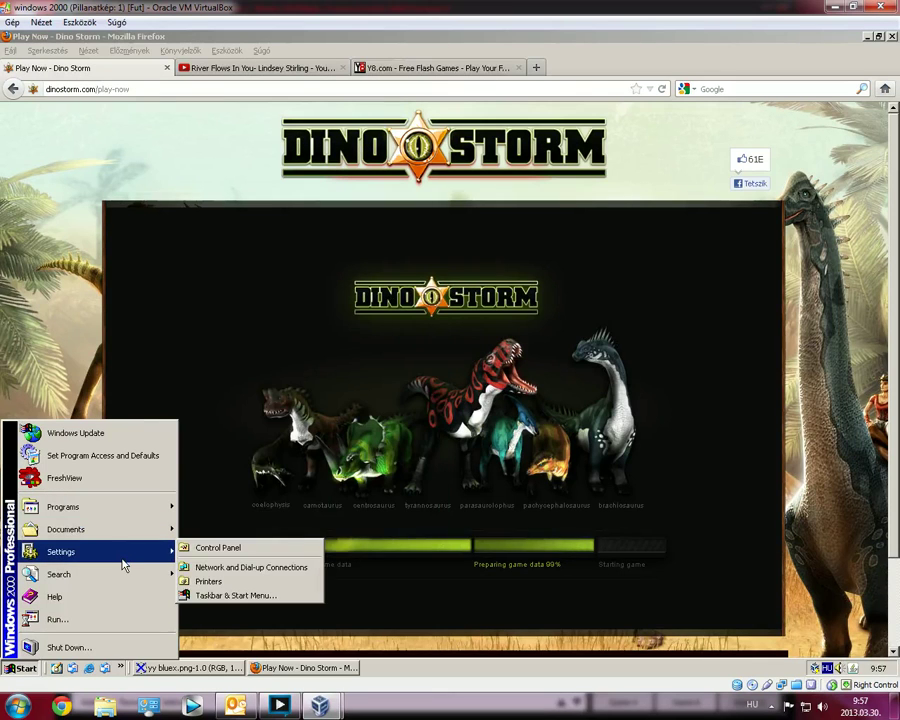
{"action": "mouse_move", "coordinate": [120, 578]}
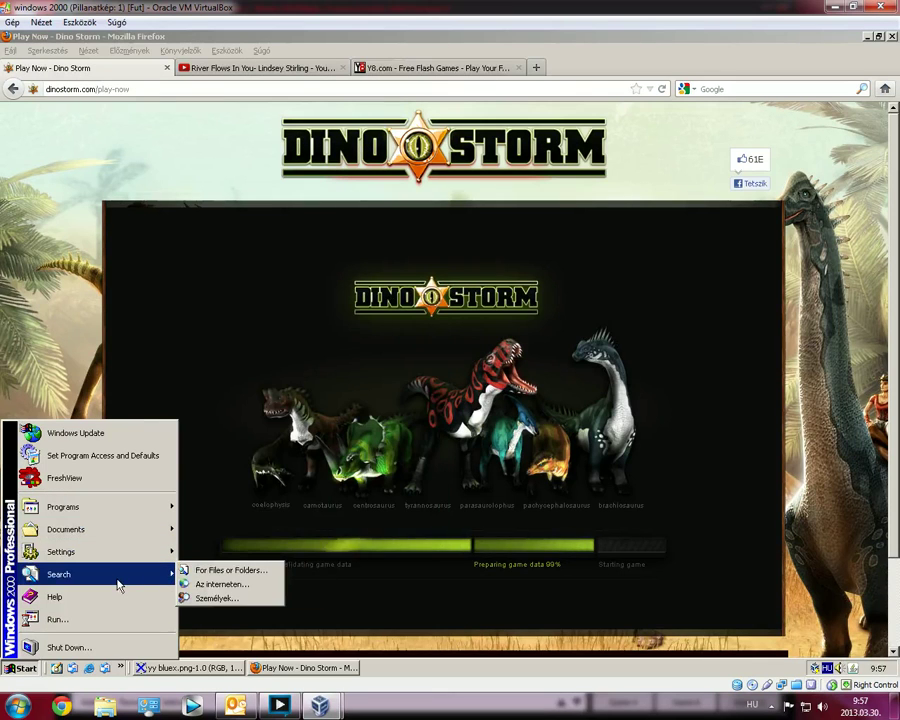
{"action": "left_click", "coordinate": [248, 572]}
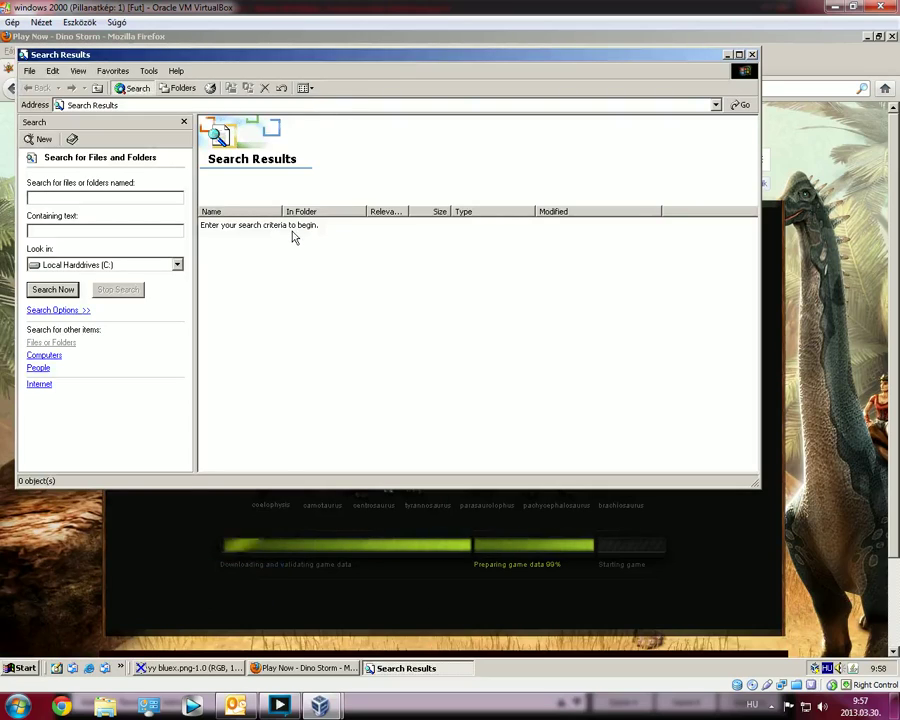
{"action": "type", "text": "troll"}
{"action": "key", "text": "Return"}
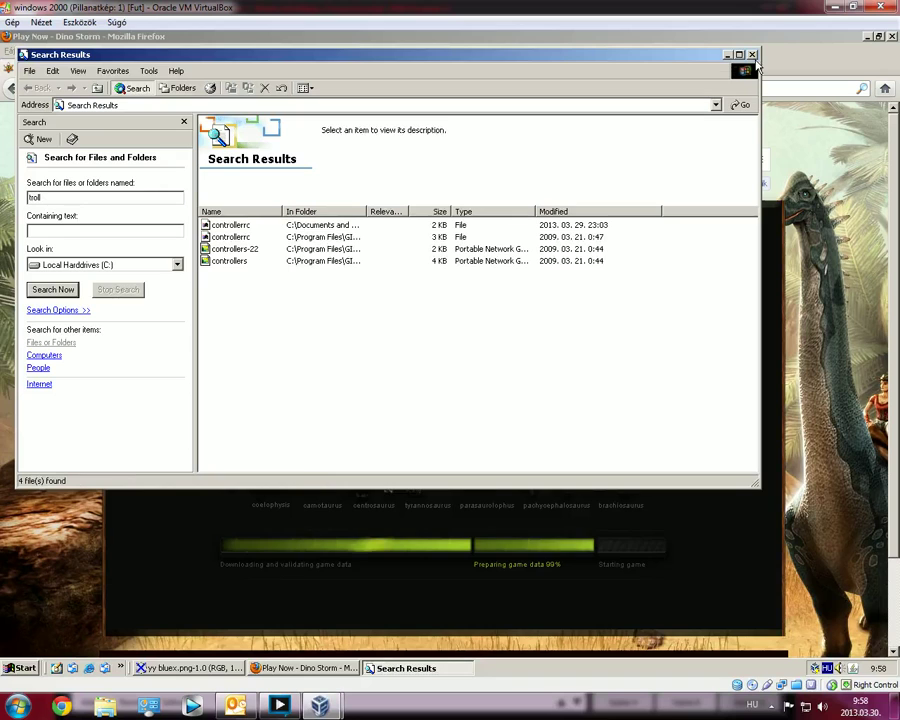
{"action": "left_click", "coordinate": [753, 55]}
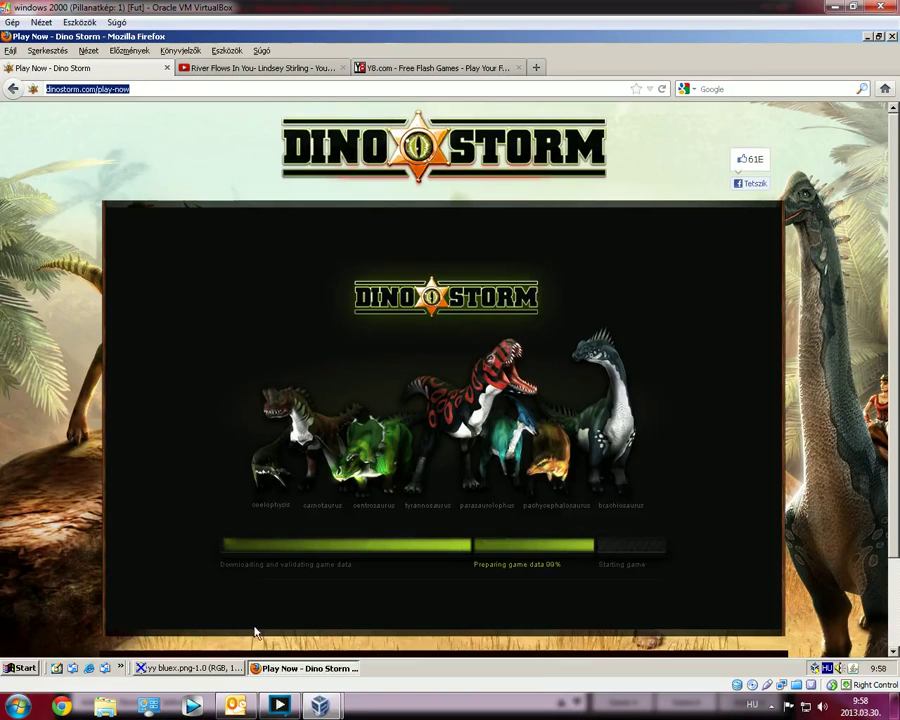
Step: Show the guest's desktop and list the hidden Quick Launch shortcuts
{"action": "scroll", "coordinate": [254, 632], "scroll_direction": "down", "scroll_amount": 2}
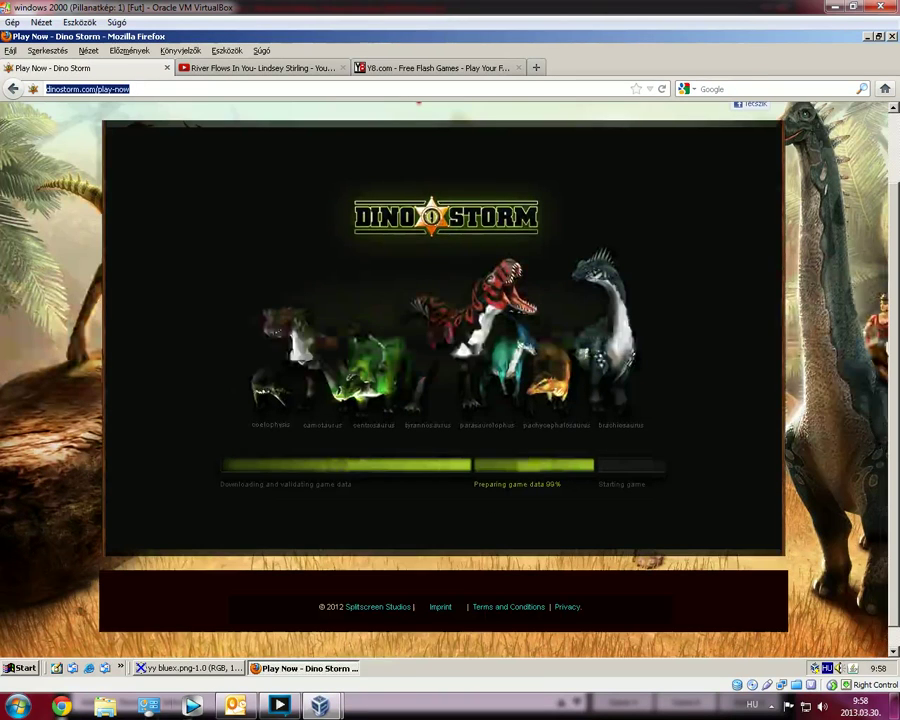
{"action": "left_click", "coordinate": [20, 667]}
{"action": "left_click", "coordinate": [24, 667]}
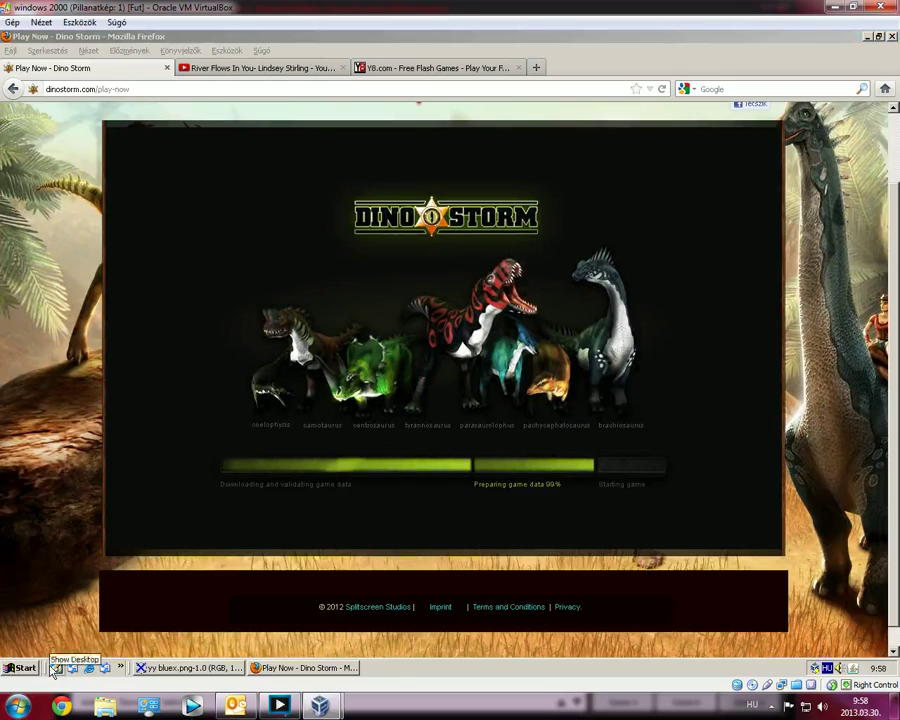
{"action": "left_click", "coordinate": [55, 667]}
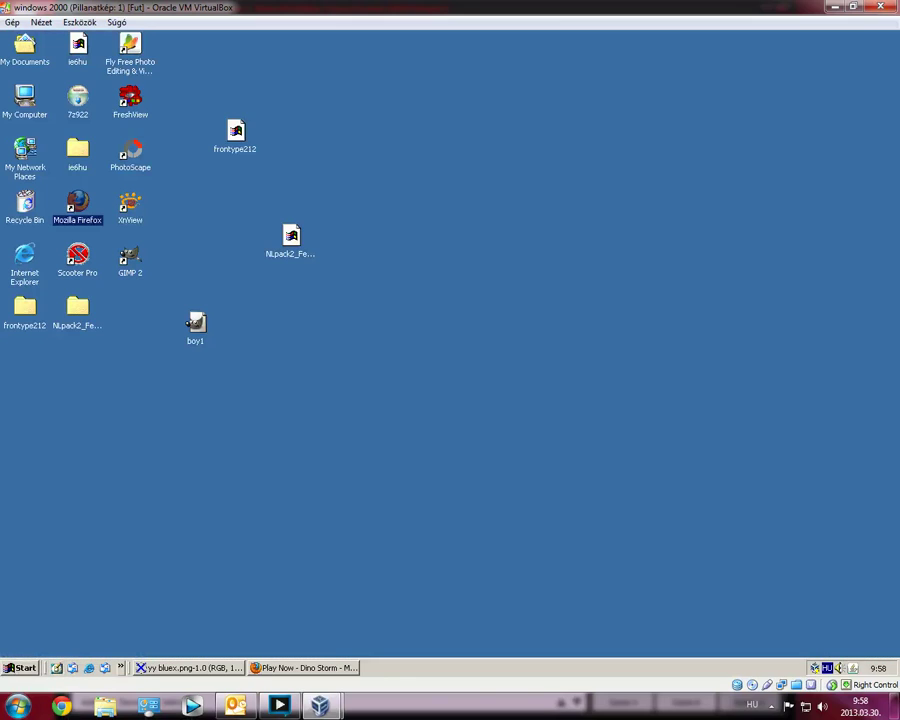
{"action": "left_click", "coordinate": [118, 668]}
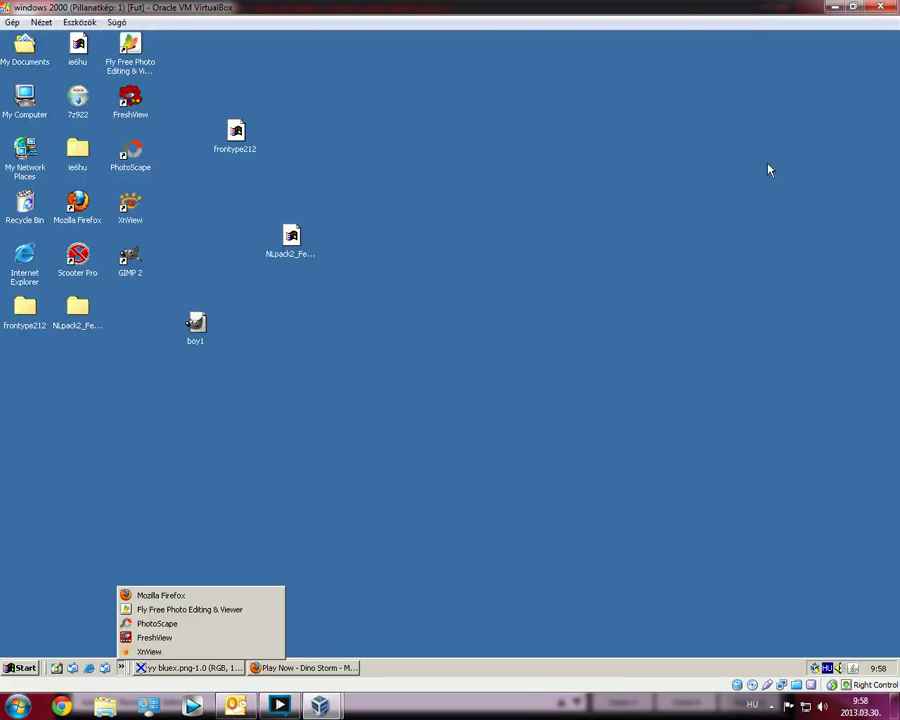
Step: Preview several wallpapers in Display Properties, apply the Chateau background to the desktop and enable Active Desktop for it
{"action": "left_click", "coordinate": [700, 238]}
{"action": "right_click", "coordinate": [652, 280]}
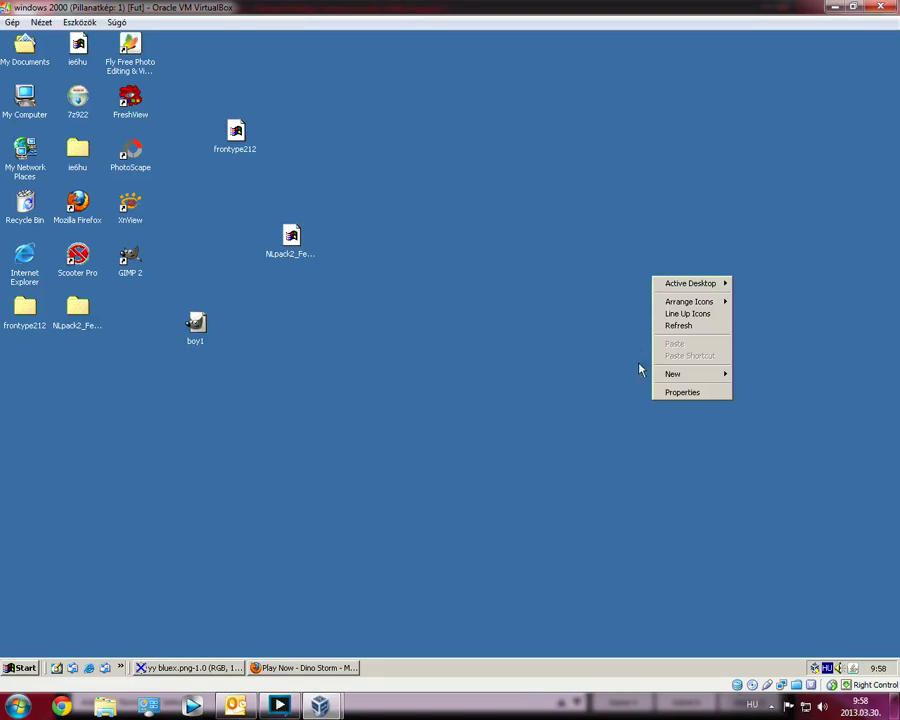
{"action": "left_click", "coordinate": [682, 392]}
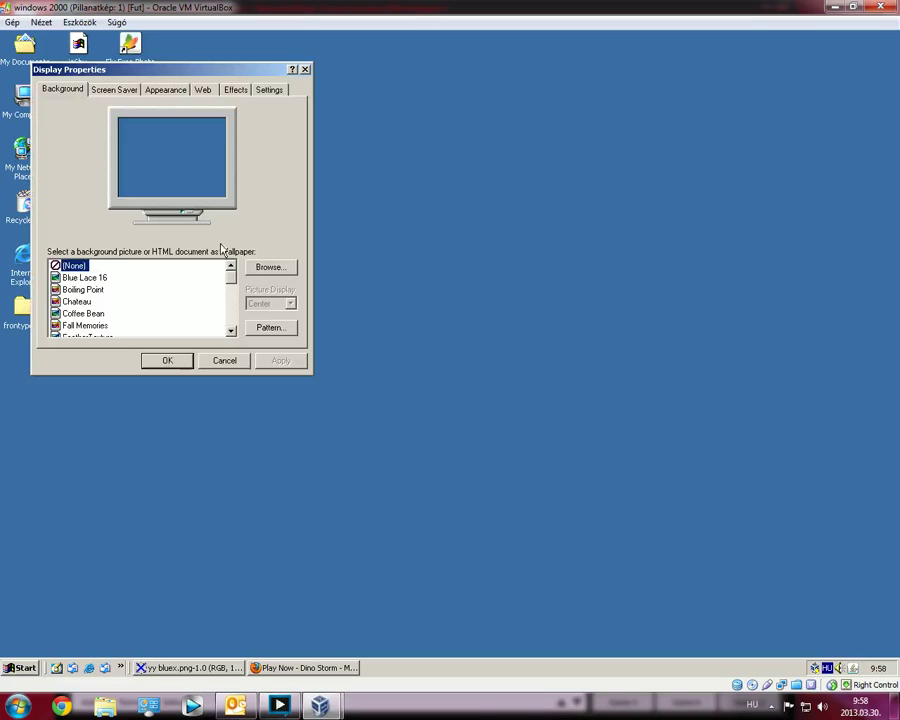
{"action": "left_click", "coordinate": [73, 279]}
{"action": "left_click", "coordinate": [75, 290]}
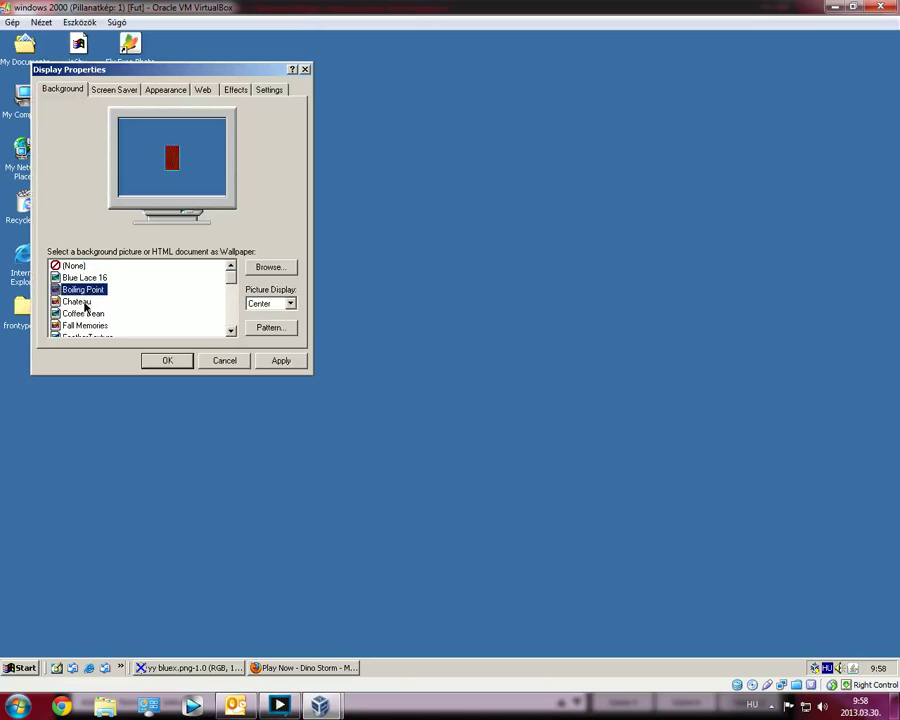
{"action": "left_click", "coordinate": [78, 302]}
{"action": "left_click", "coordinate": [86, 314]}
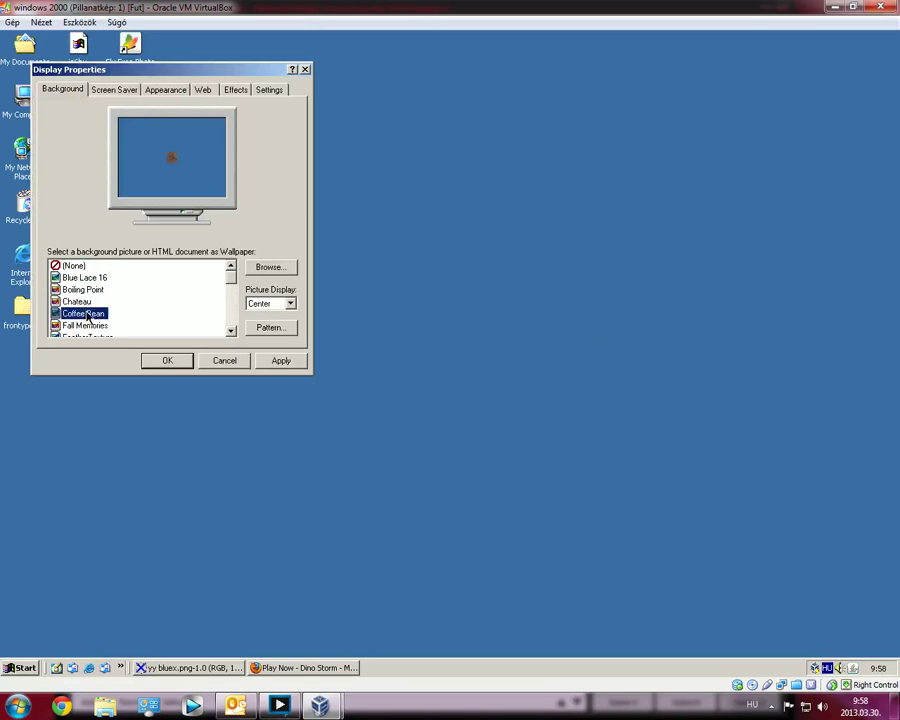
{"action": "left_click", "coordinate": [87, 325]}
{"action": "left_click", "coordinate": [88, 314]}
{"action": "left_click", "coordinate": [87, 302]}
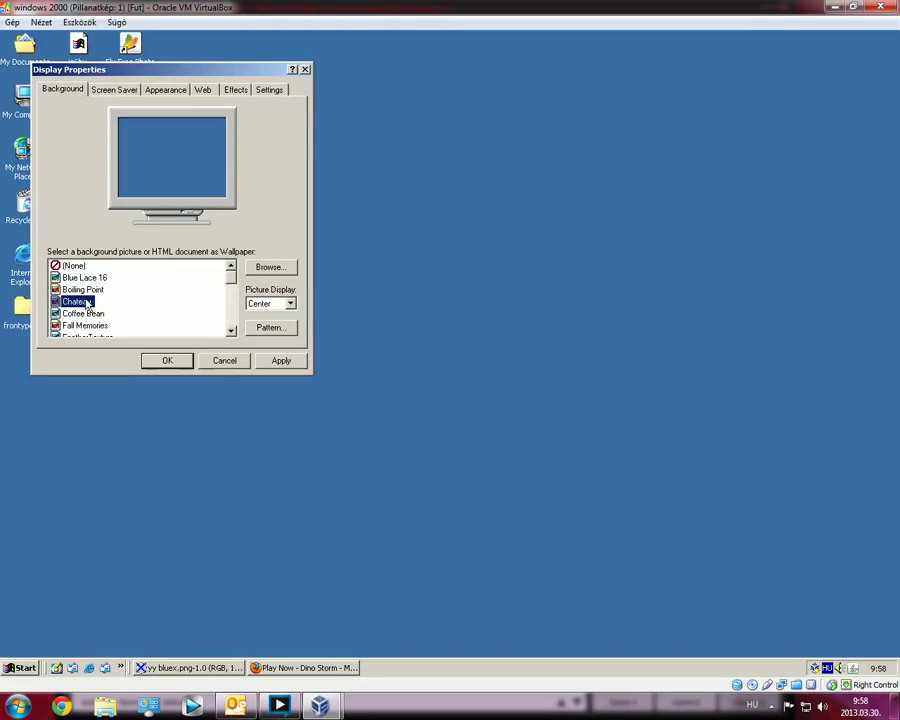
{"action": "left_click", "coordinate": [283, 363]}
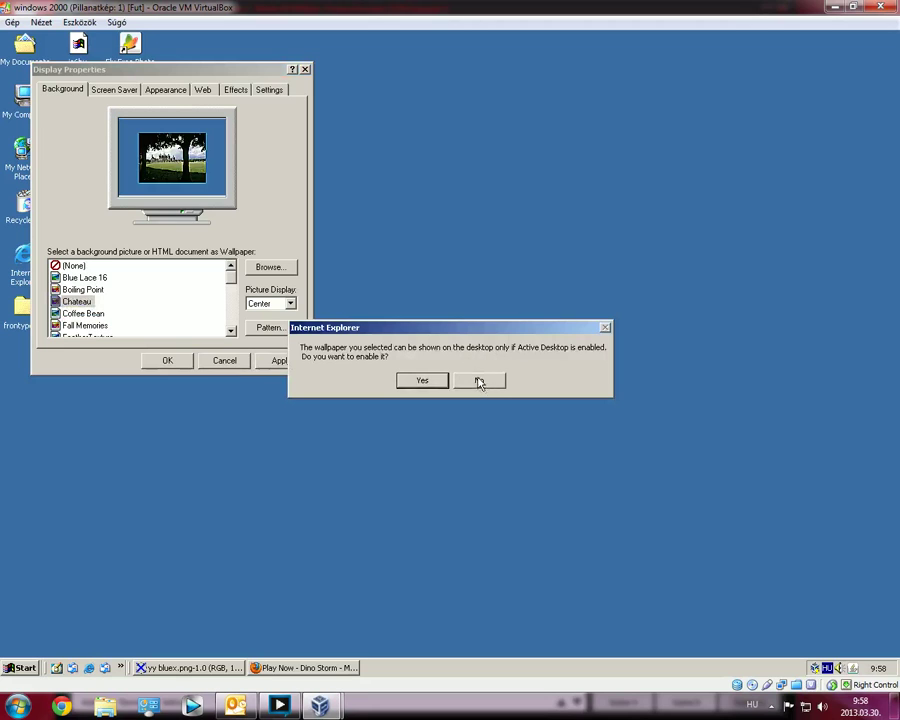
{"action": "left_click", "coordinate": [420, 382]}
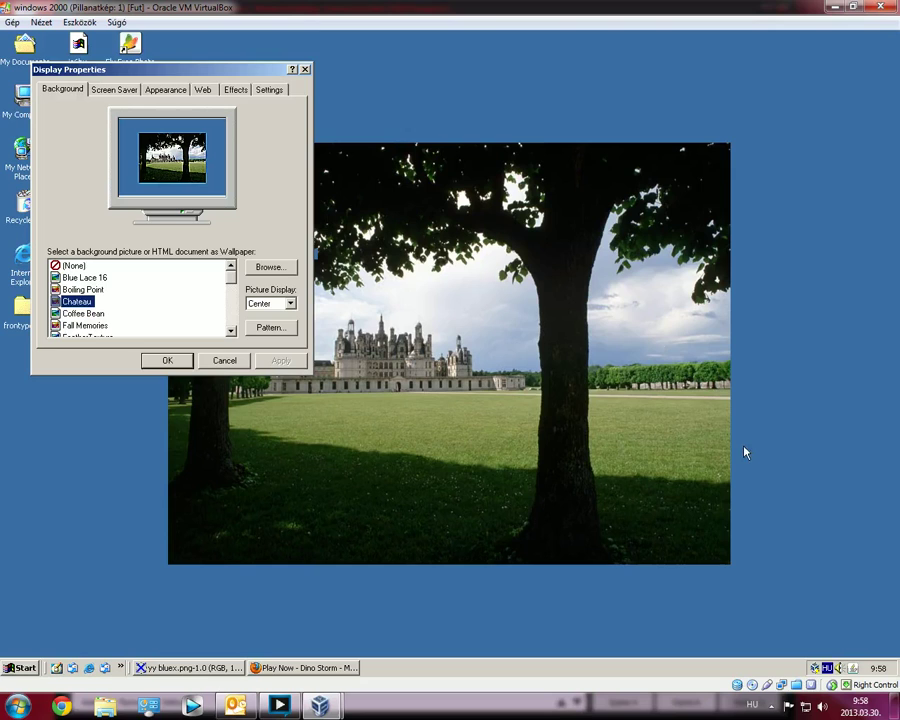
Step: Set the Chateau wallpaper's picture display to Stretch, apply it and close Display Properties
{"action": "left_click", "coordinate": [289, 303]}
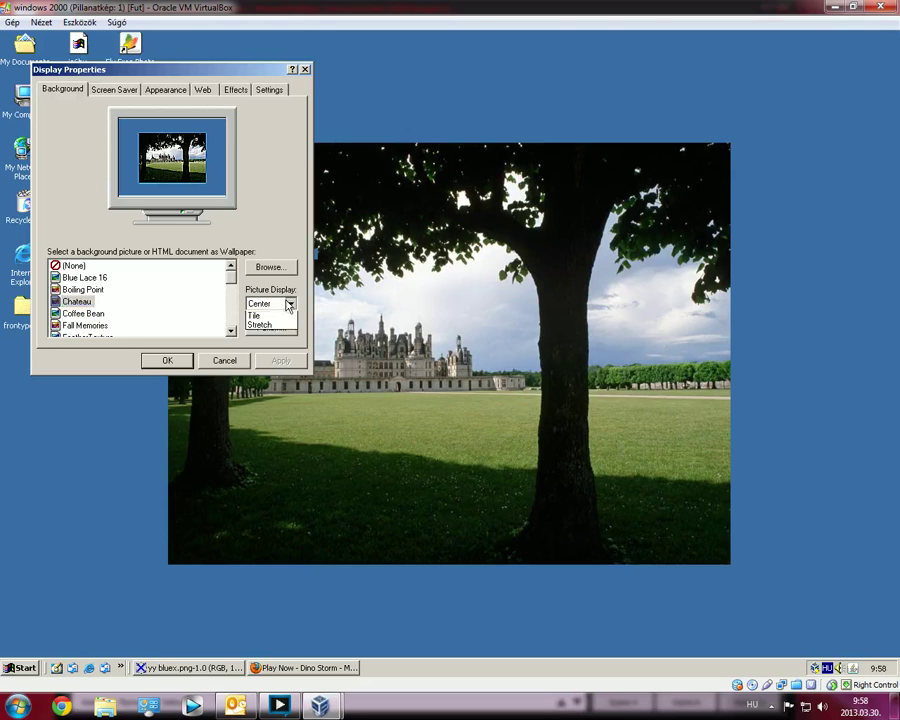
{"action": "left_click", "coordinate": [279, 336]}
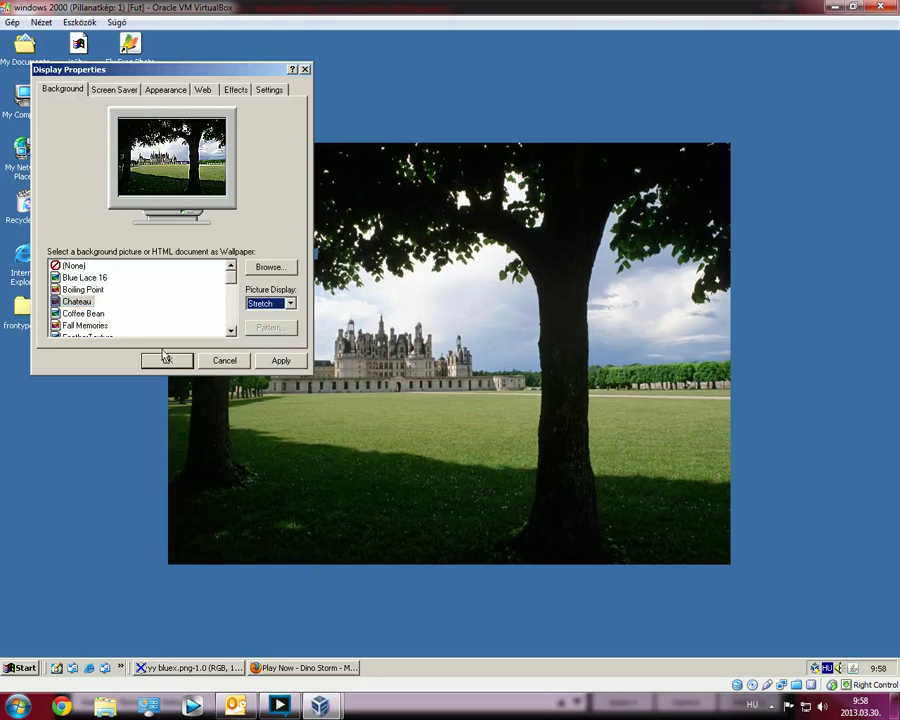
{"action": "left_click", "coordinate": [270, 363]}
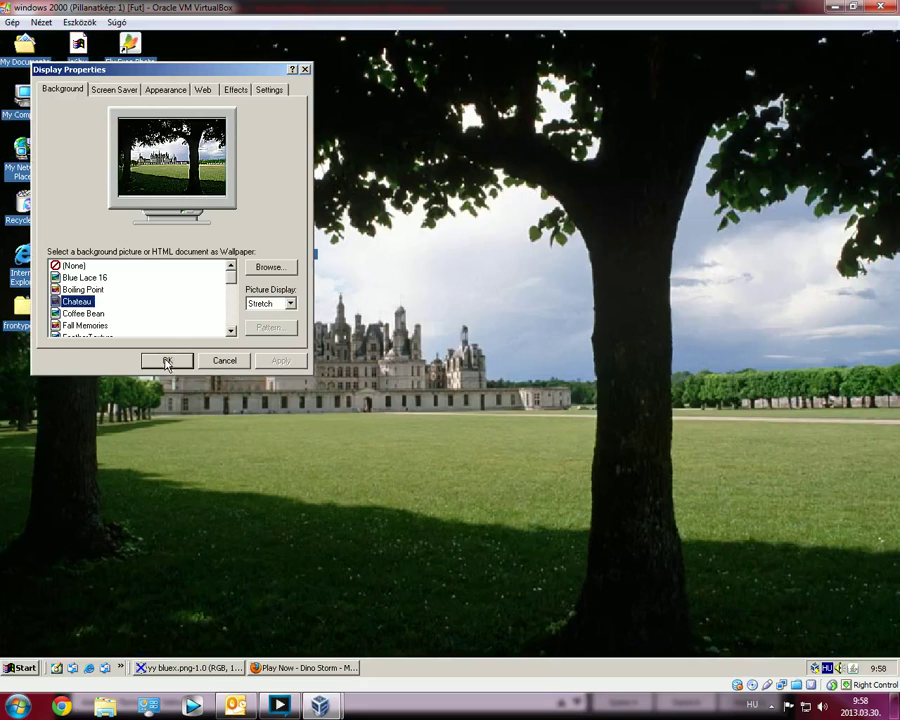
{"action": "left_click", "coordinate": [167, 361]}
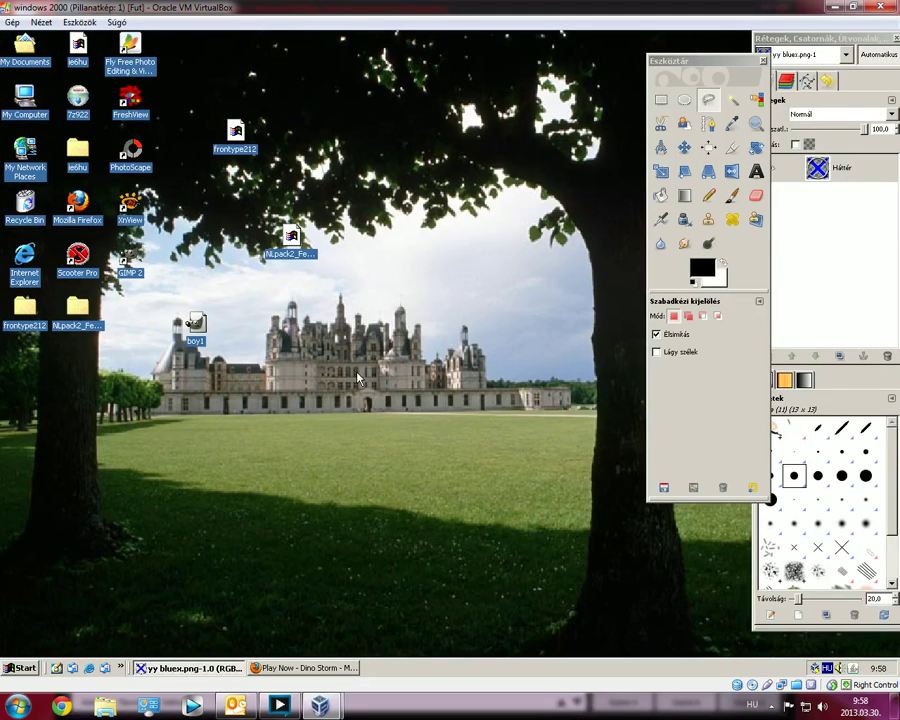
Step: Reopen the desktop's display properties and apply the Snow Trees wallpaper
{"action": "right_click", "coordinate": [357, 282]}
{"action": "left_click", "coordinate": [385, 395]}
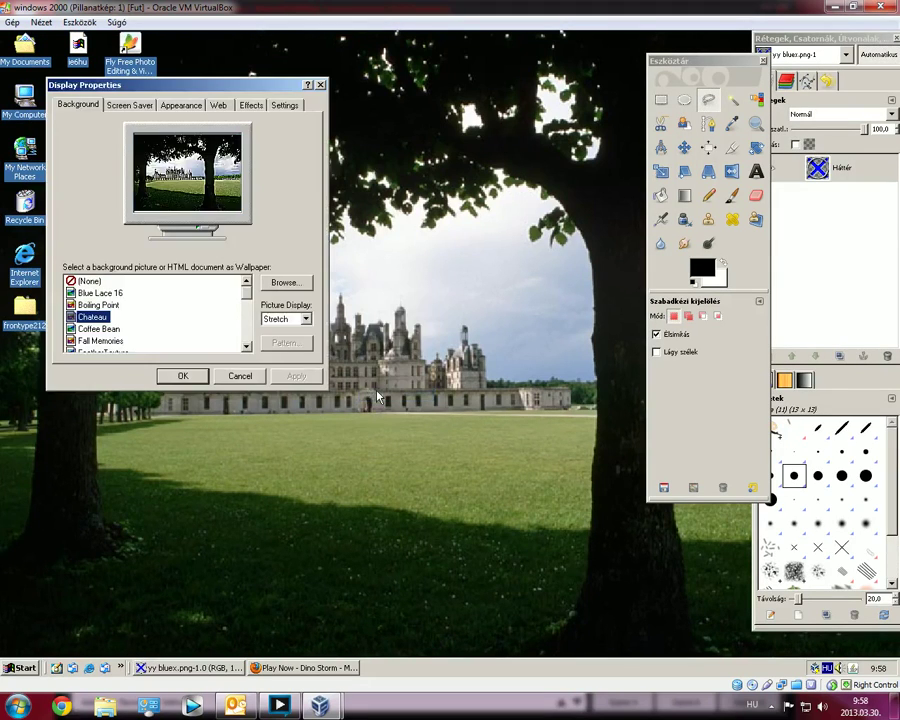
{"action": "scroll", "coordinate": [178, 333], "scroll_direction": "down", "scroll_amount": 3}
{"action": "scroll", "coordinate": [103, 333], "scroll_direction": "down", "scroll_amount": 2}
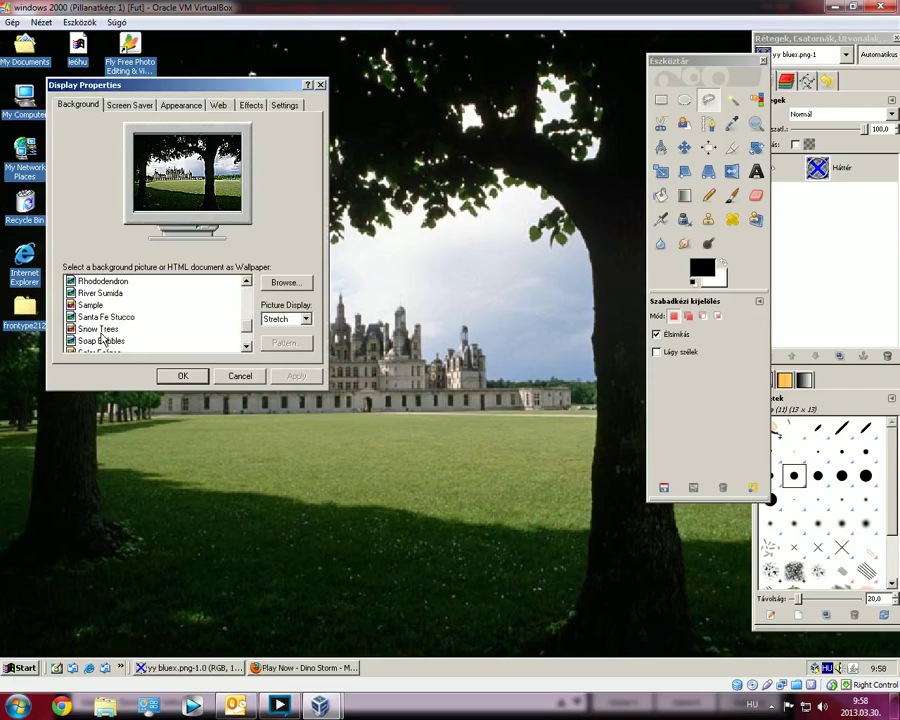
{"action": "left_click", "coordinate": [100, 329]}
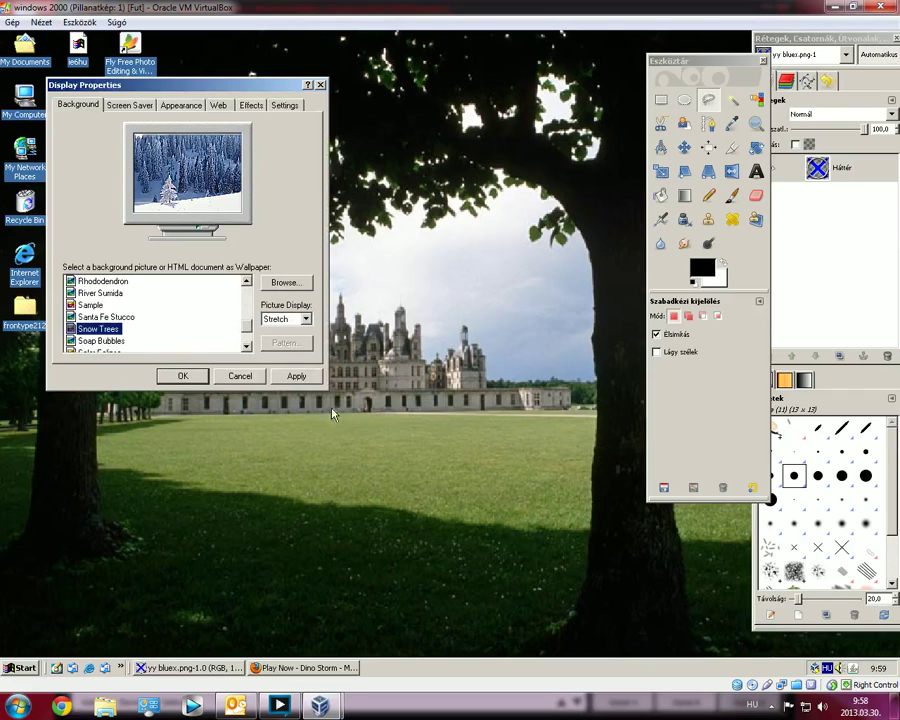
{"action": "left_click", "coordinate": [296, 375]}
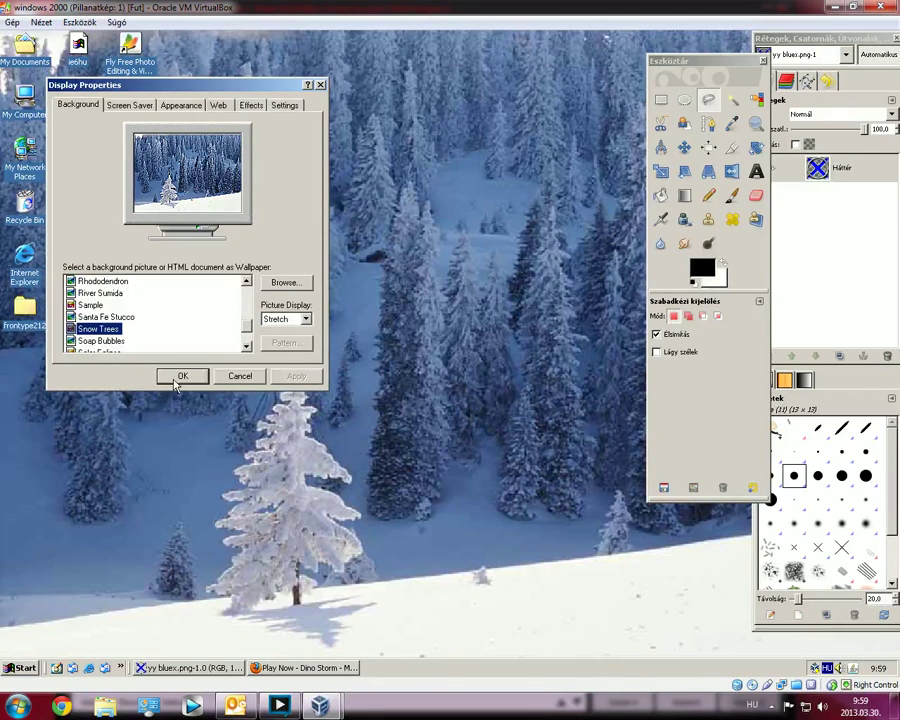
Step: Apply the Windows 2000 wallpaper as the desktop background and close Display Properties
{"action": "scroll", "coordinate": [164, 306], "scroll_direction": "down", "scroll_amount": 2}
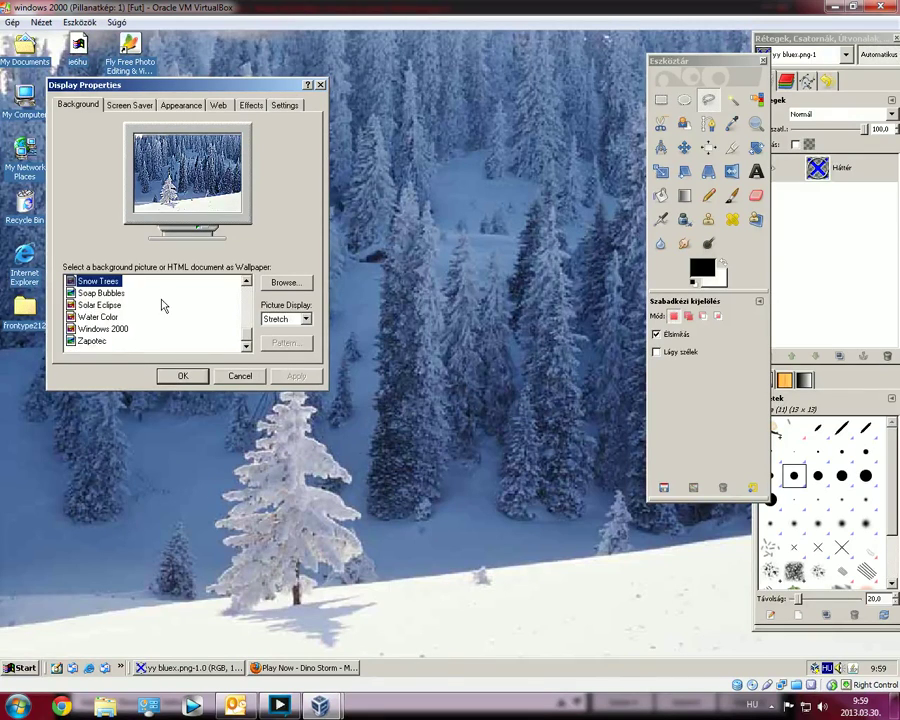
{"action": "left_click", "coordinate": [108, 328]}
{"action": "left_click", "coordinate": [112, 317]}
{"action": "left_click", "coordinate": [112, 329]}
{"action": "left_click", "coordinate": [294, 376]}
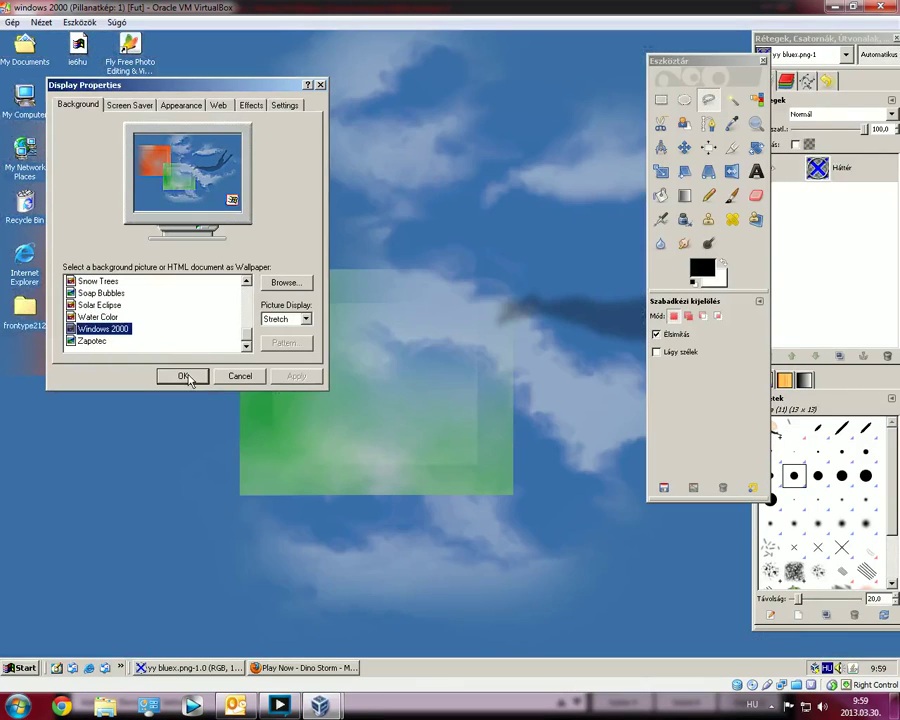
{"action": "left_click", "coordinate": [321, 85]}
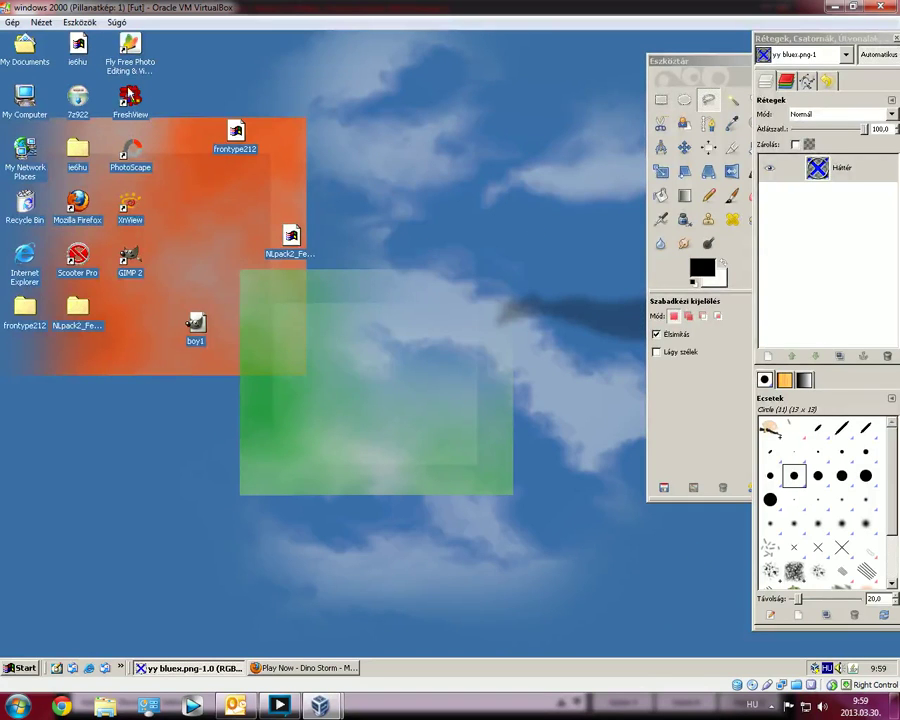
Step: Close GIMP's layers and brushes dock and its toolbox to clear the desktop
{"action": "left_click", "coordinate": [6, 8]}
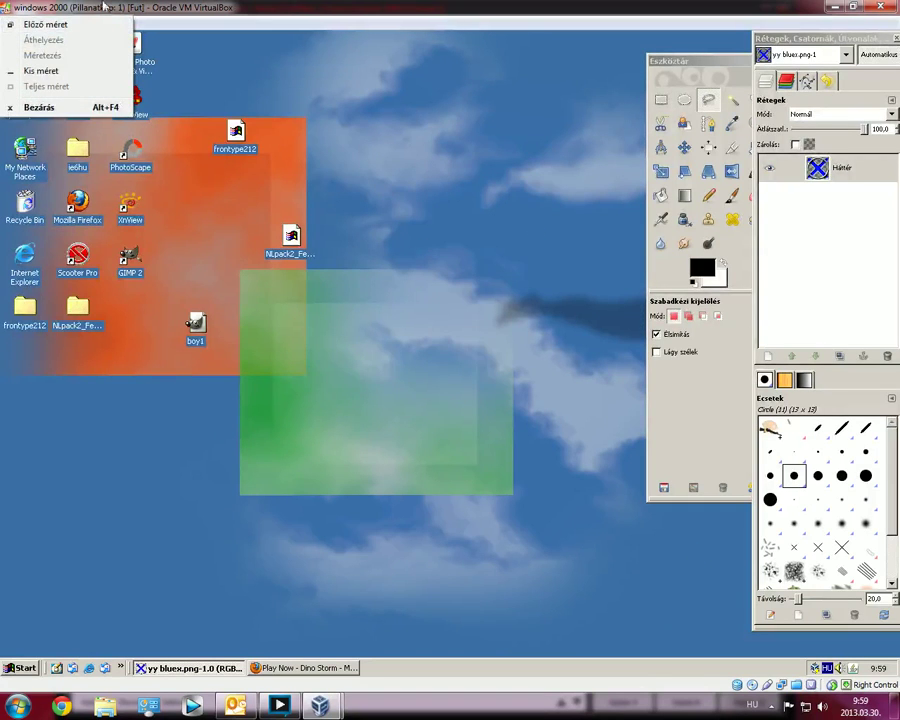
{"action": "left_click", "coordinate": [455, 203]}
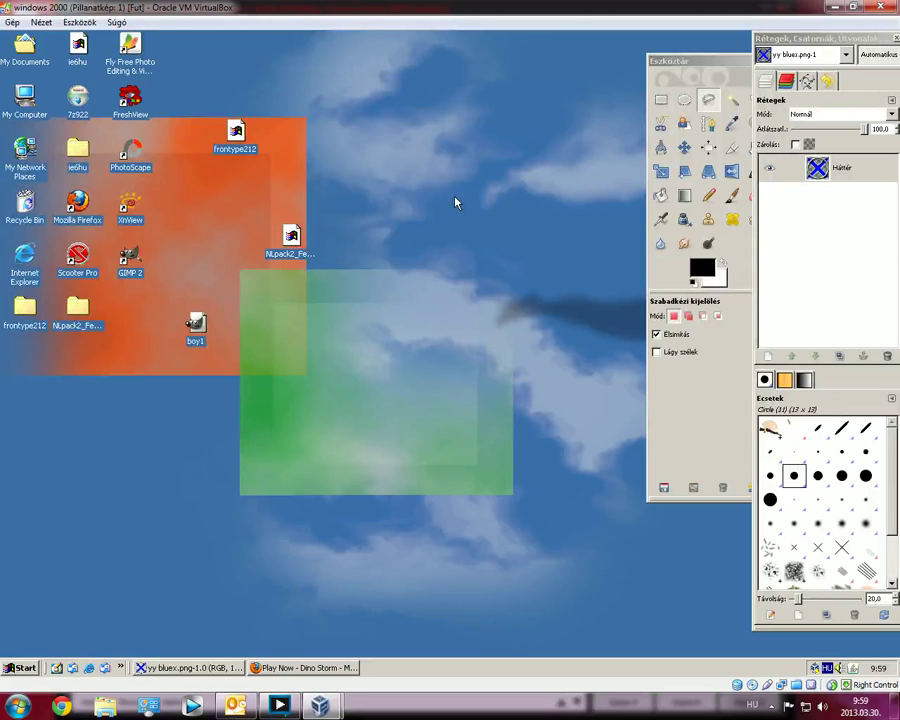
{"action": "left_click_drag", "start_coordinate": [848, 40], "coordinate": [521, 50]}
{"action": "left_click", "coordinate": [567, 45]}
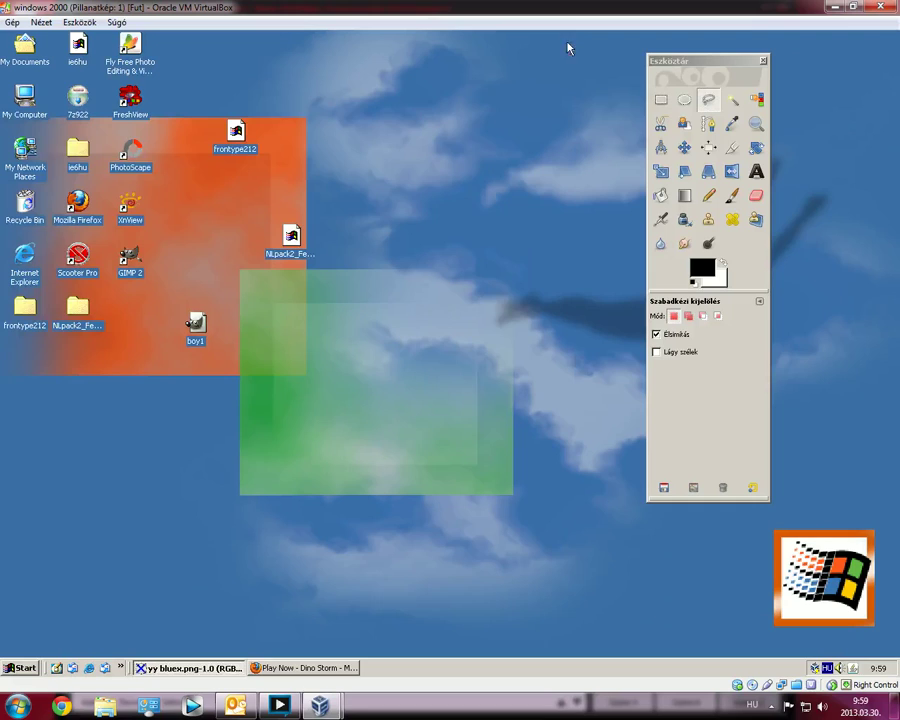
{"action": "left_click", "coordinate": [762, 62]}
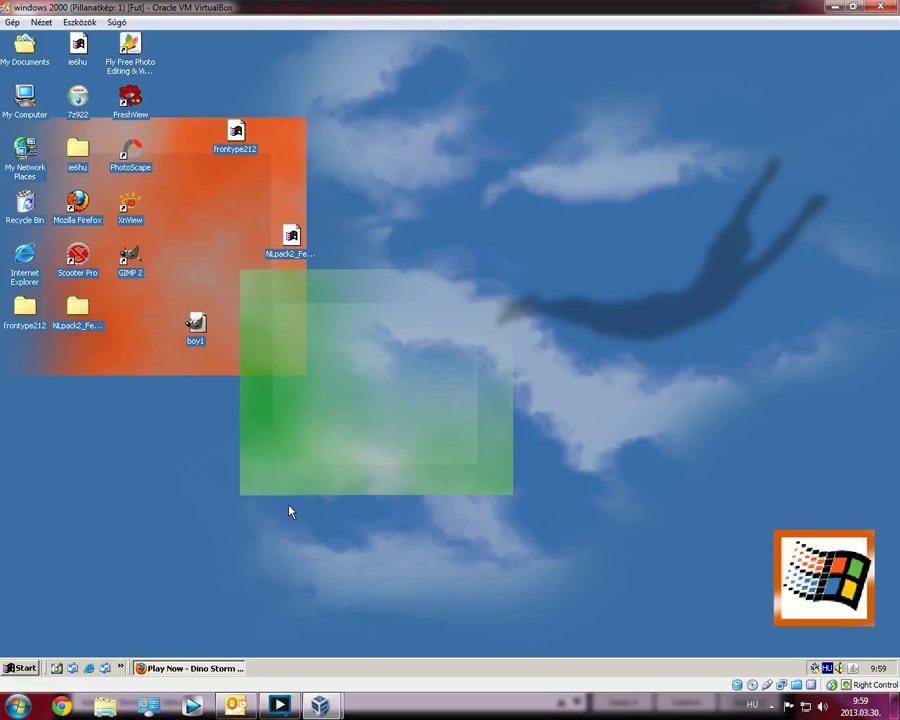
Step: Check the Dino Storm loading progress in Firefox and look over the River Flows In You video page on YouTube
{"action": "left_click", "coordinate": [160, 670]}
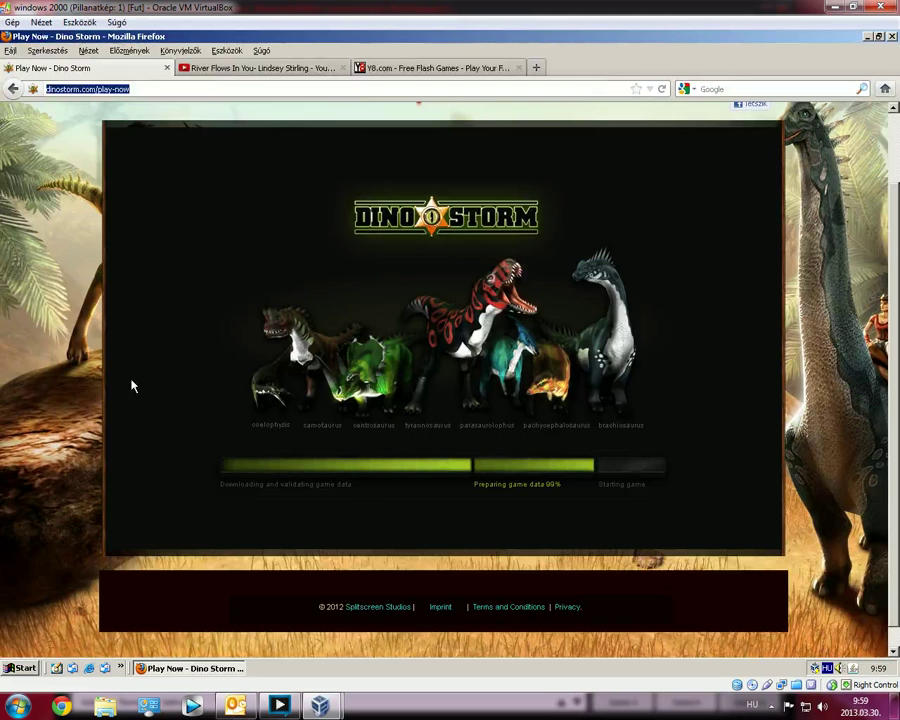
{"action": "left_click", "coordinate": [257, 67]}
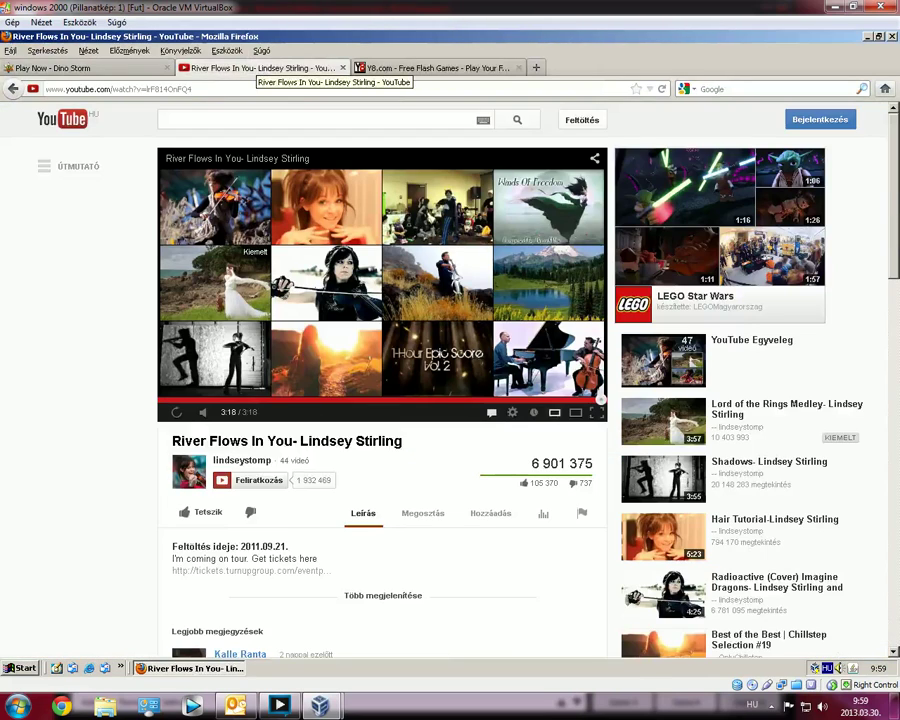
{"action": "scroll", "coordinate": [380, 498], "scroll_direction": "down", "scroll_amount": 5}
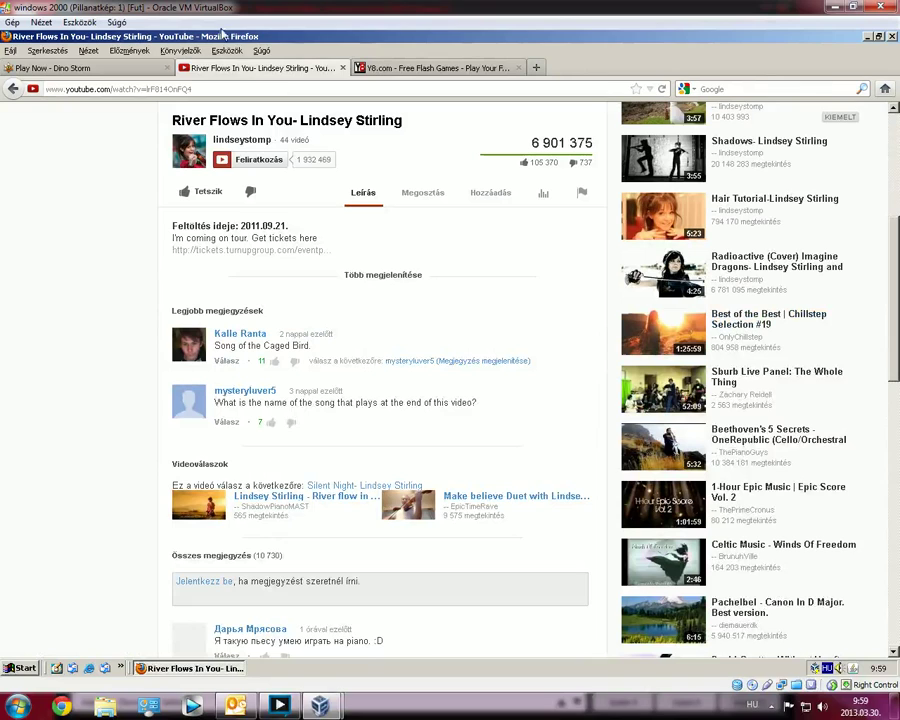
Step: Check the installed Firefox version in its About dialog and close the dialog
{"action": "left_click", "coordinate": [261, 50]}
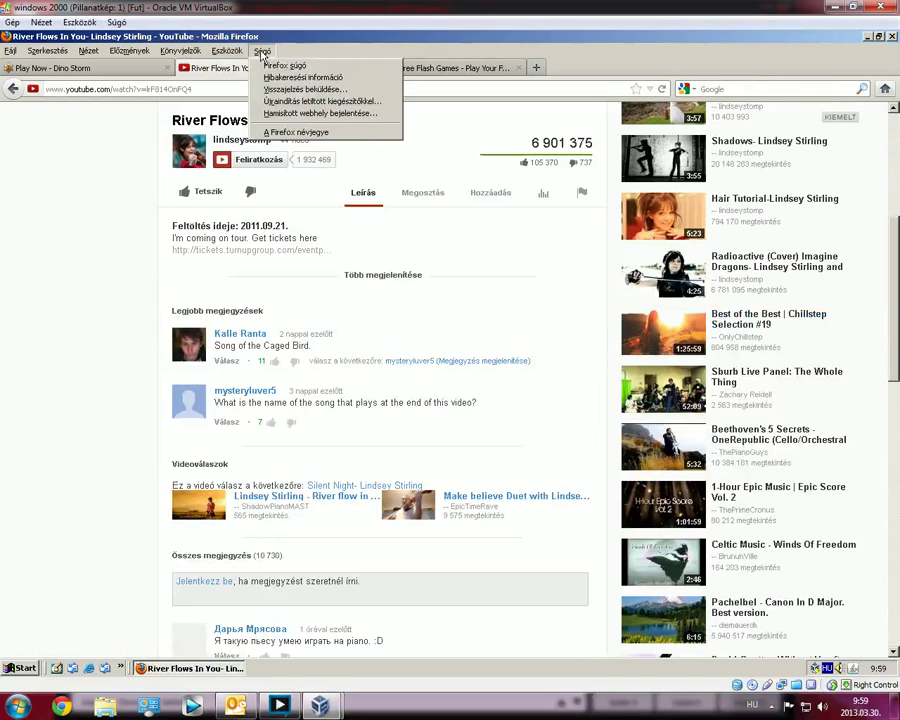
{"action": "left_click", "coordinate": [275, 131]}
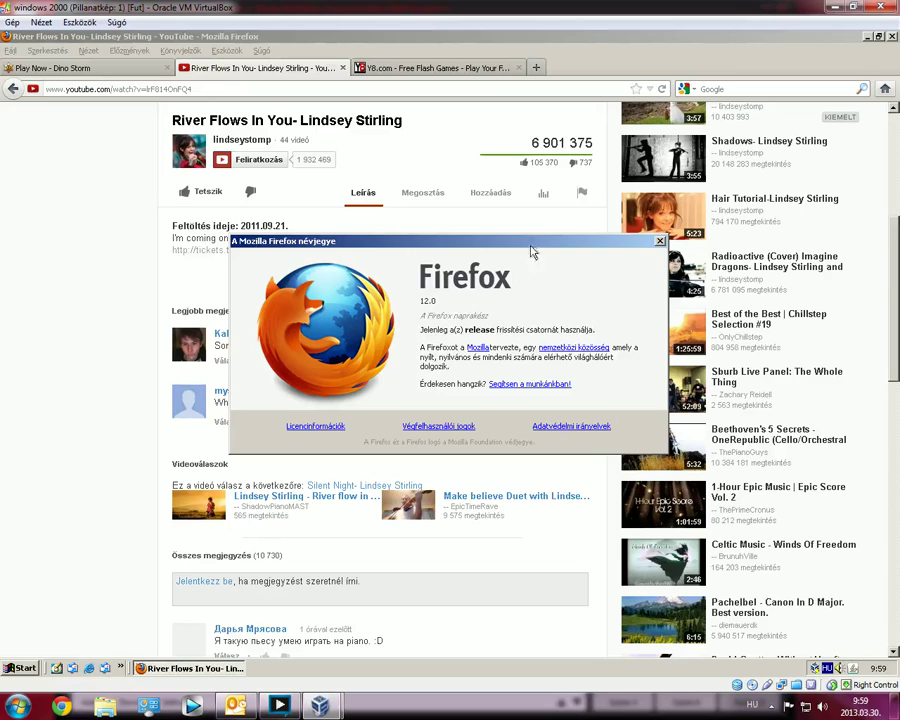
{"action": "left_click", "coordinate": [659, 241]}
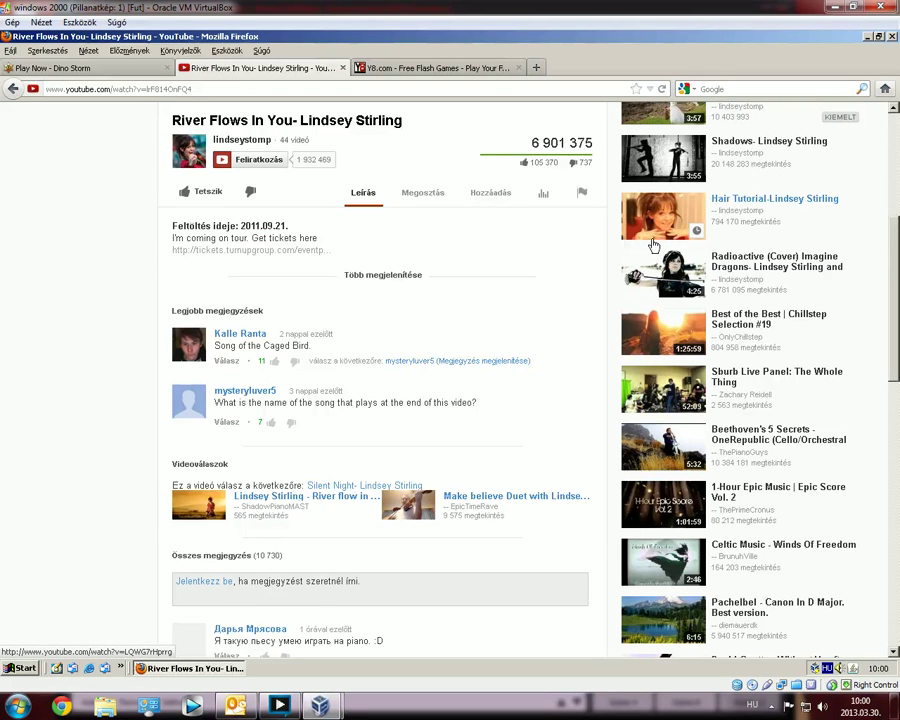
Step: Return to the Dino Storm page and minimise the browser to the desktop
{"action": "scroll", "coordinate": [367, 300], "scroll_direction": "up", "scroll_amount": 5}
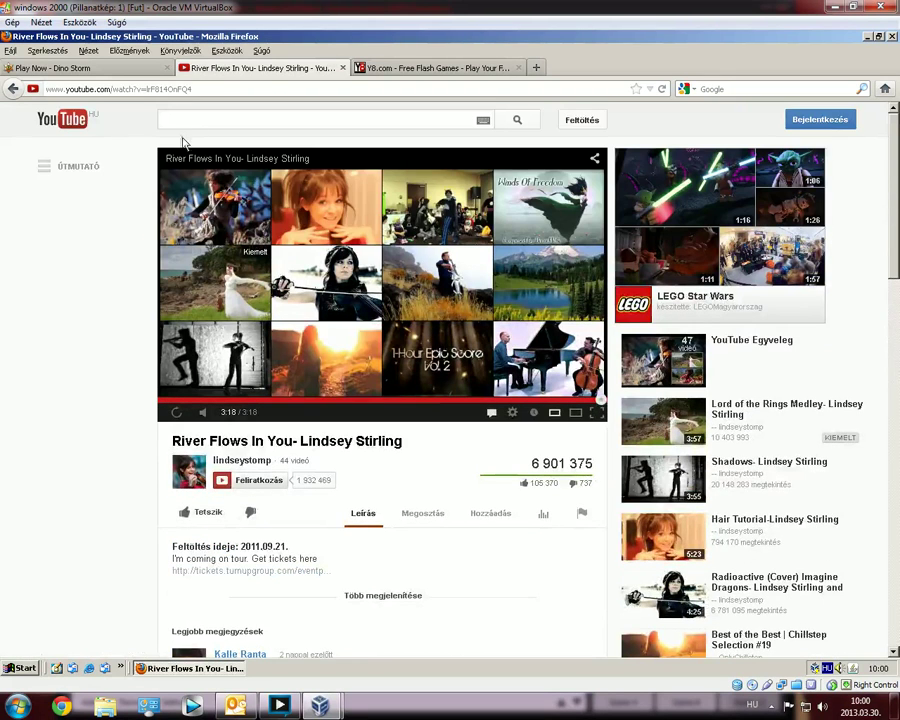
{"action": "left_click", "coordinate": [66, 67]}
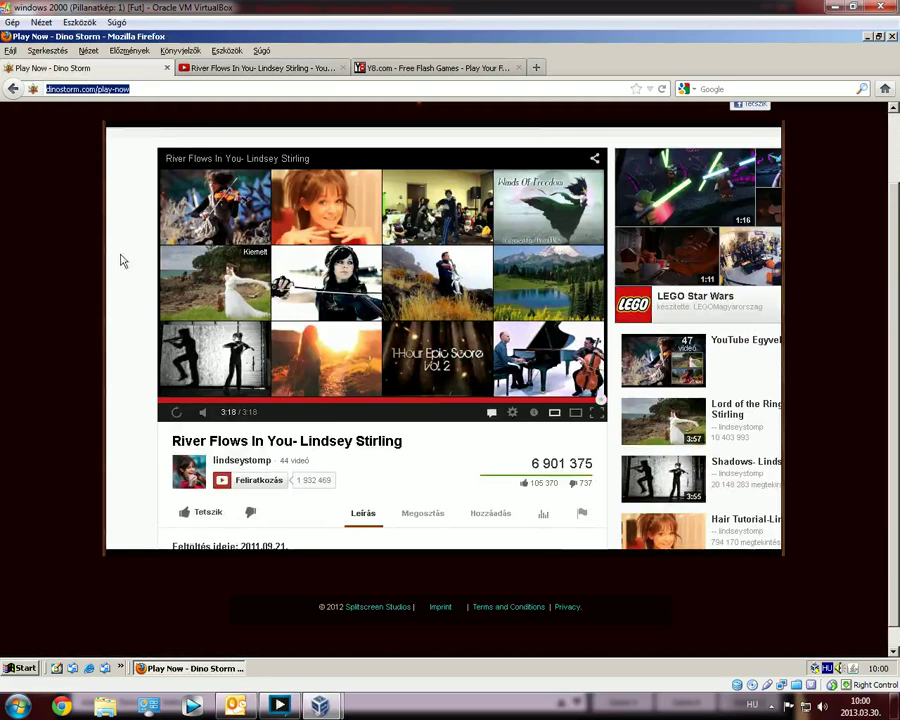
{"action": "left_click", "coordinate": [865, 36]}
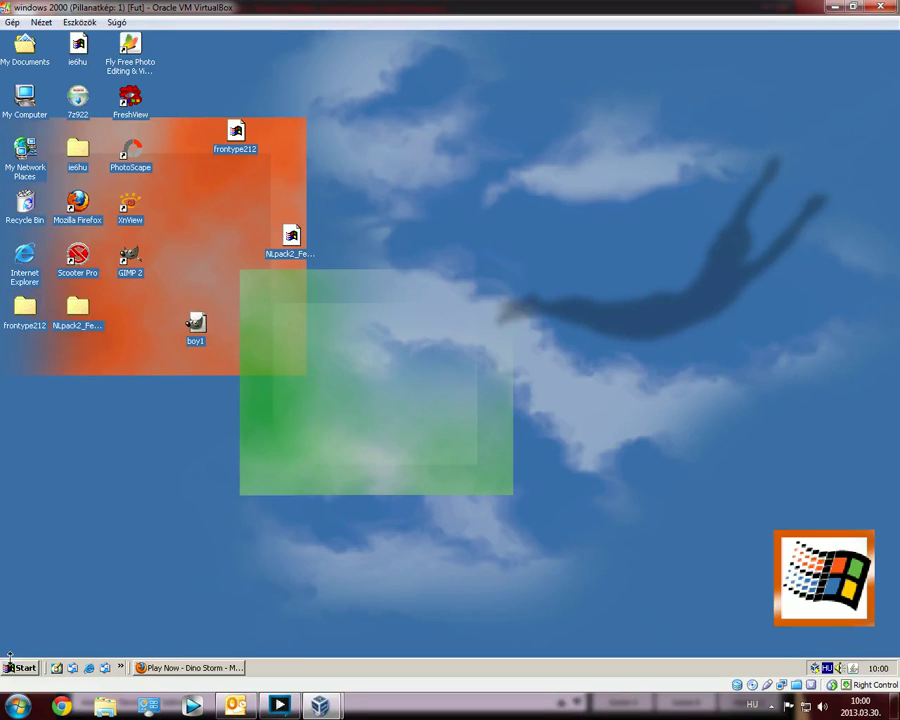
{"action": "right_click", "coordinate": [36, 667]}
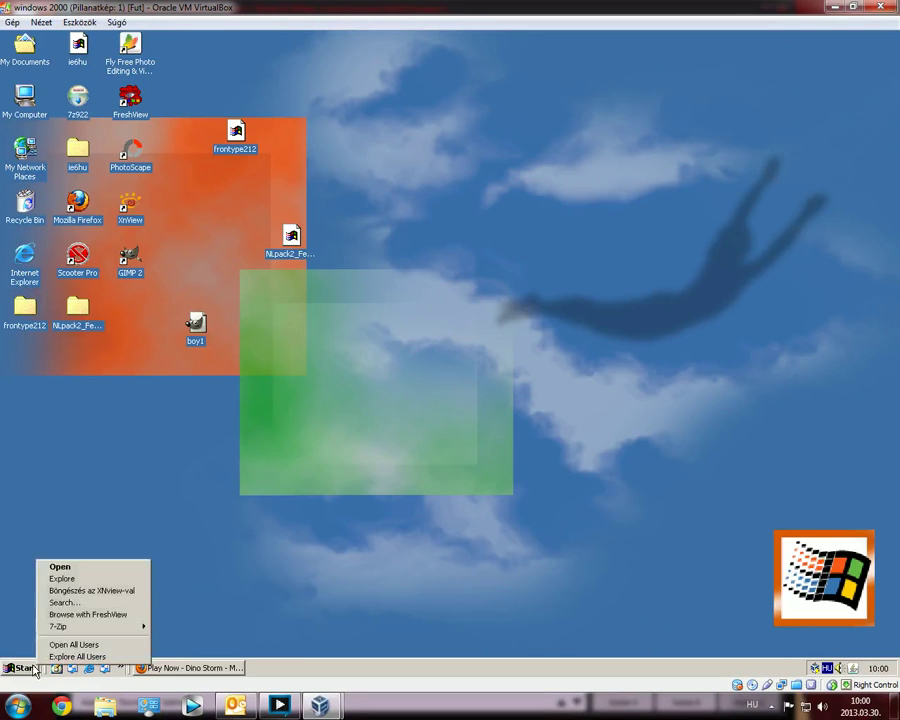
{"action": "left_click", "coordinate": [24, 667]}
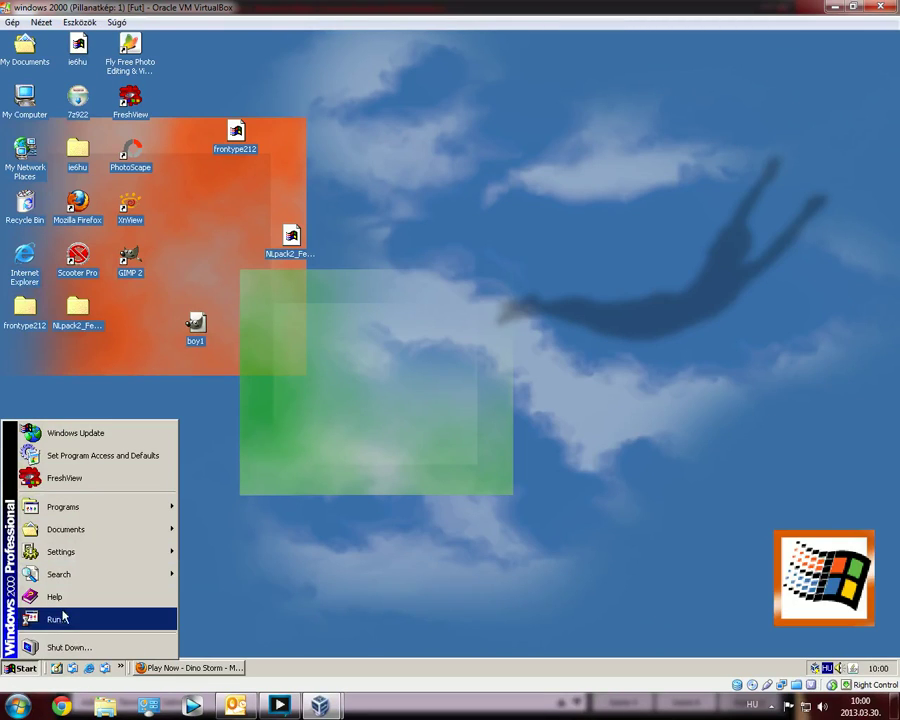
{"action": "left_click", "coordinate": [294, 570]}
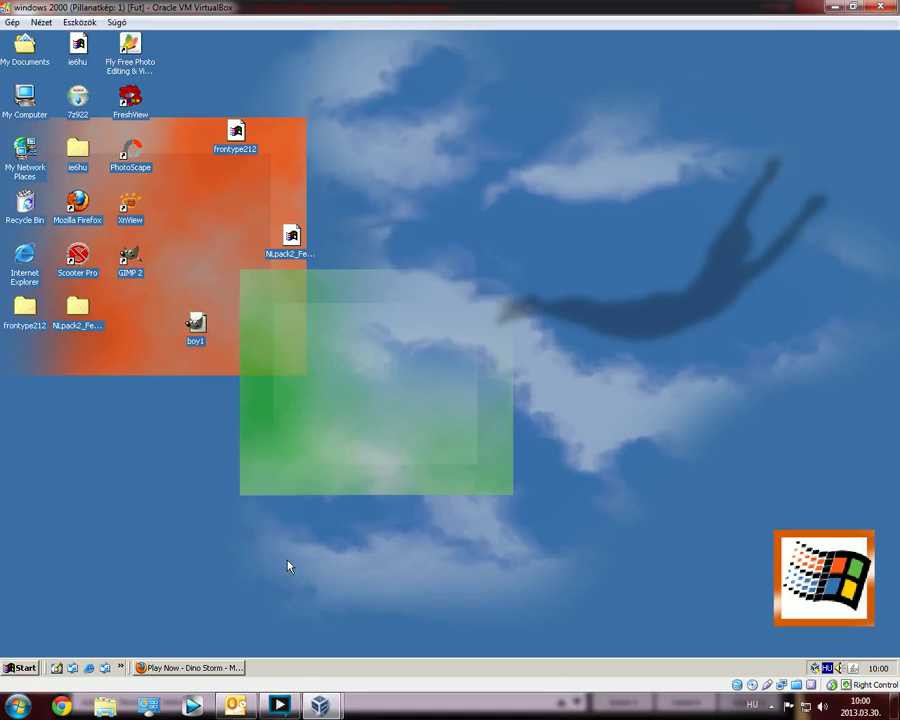
Step: Run dxdiag and look over the DirectX Files, Display and System pages of the DirectX Diagnostic Tool
{"action": "key", "text": "super+r"}
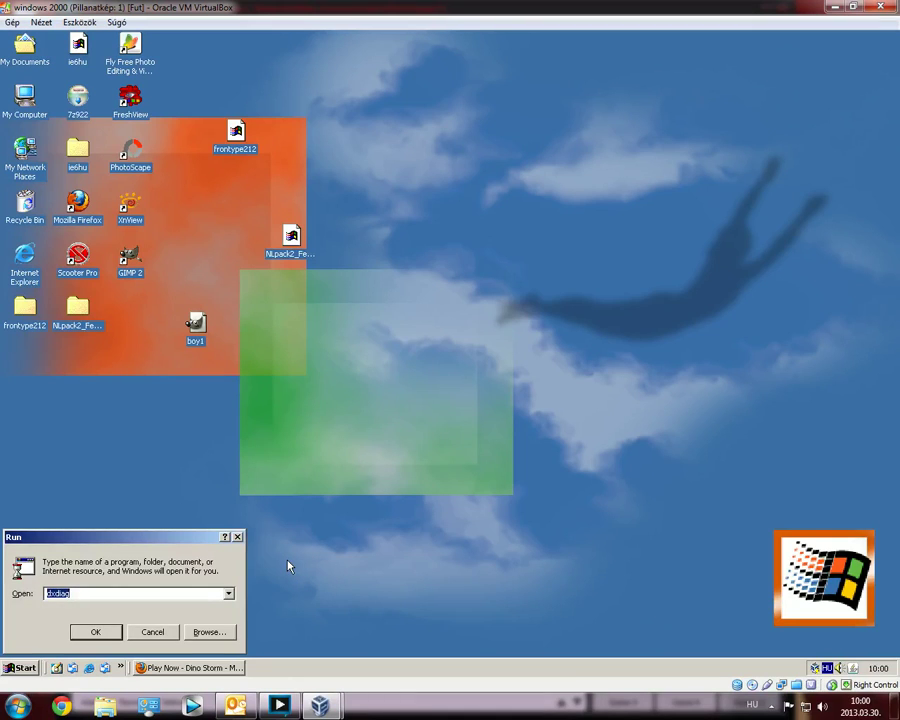
{"action": "key", "text": "Return"}
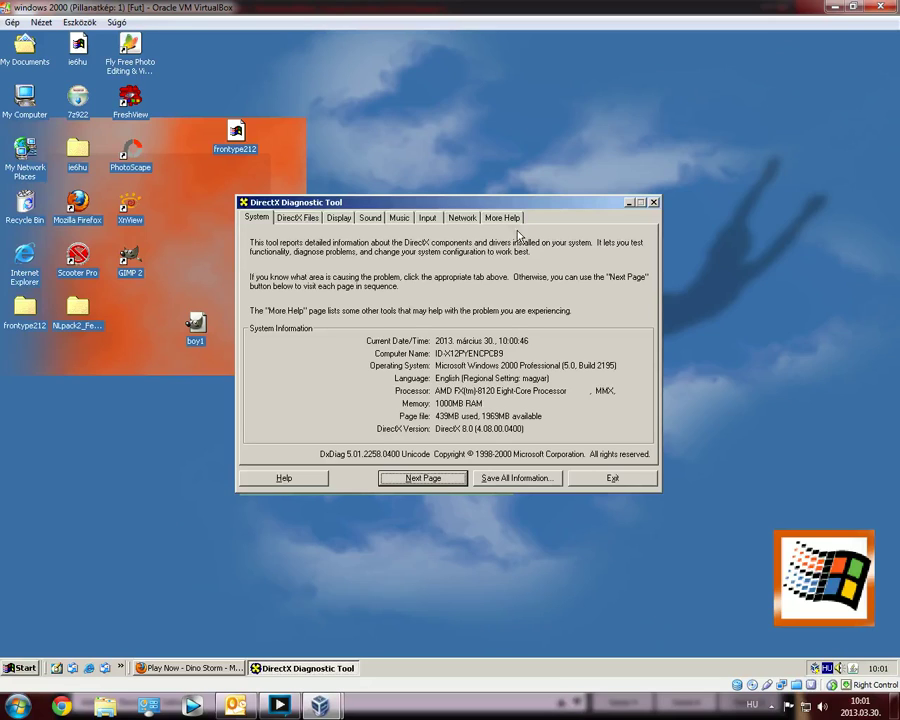
{"action": "left_click", "coordinate": [308, 219]}
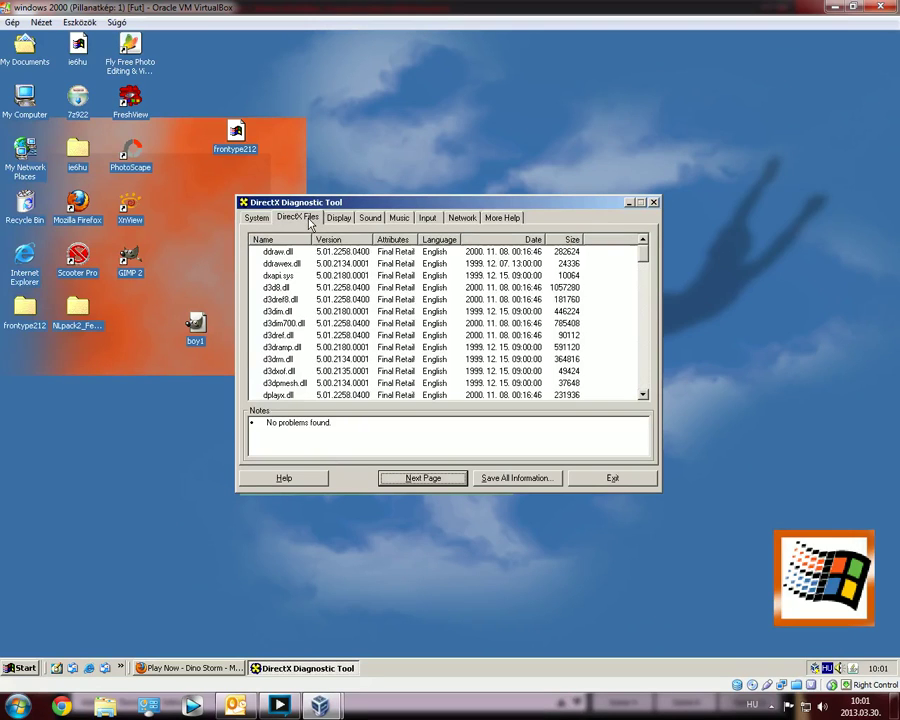
{"action": "left_click", "coordinate": [338, 217]}
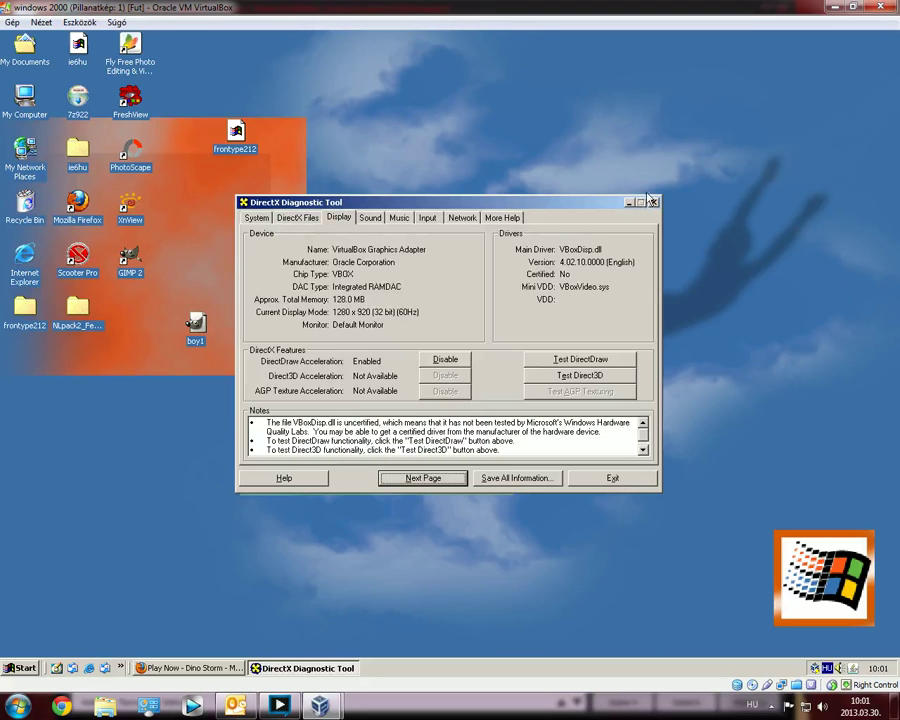
{"action": "left_click", "coordinate": [280, 218]}
{"action": "left_click", "coordinate": [264, 219]}
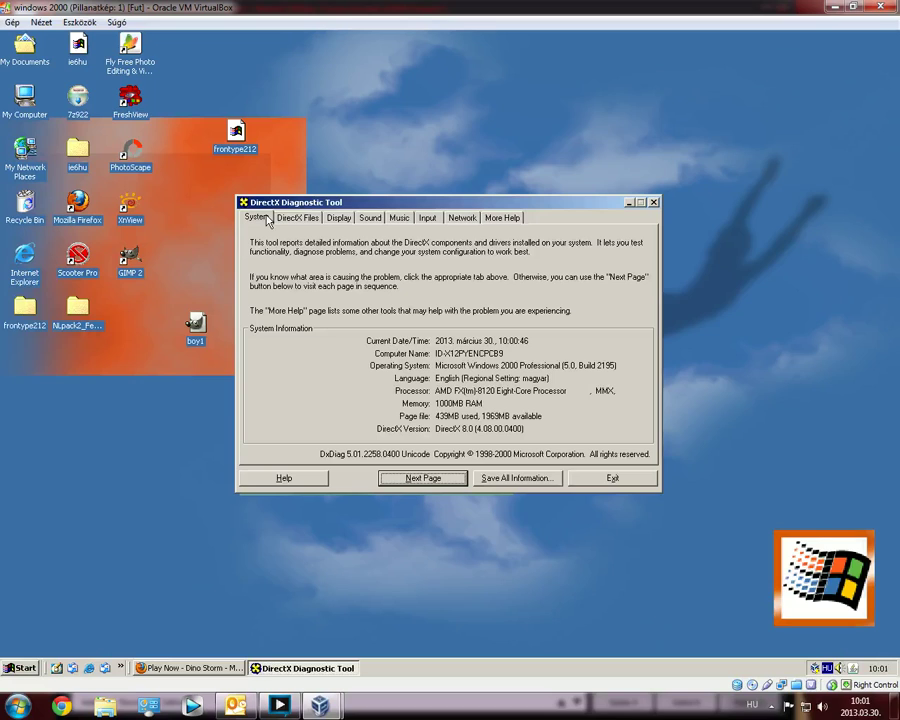
Step: Look over the Network, More Help and Sound pages of the DirectX Diagnostic Tool and close it
{"action": "left_click", "coordinate": [461, 218]}
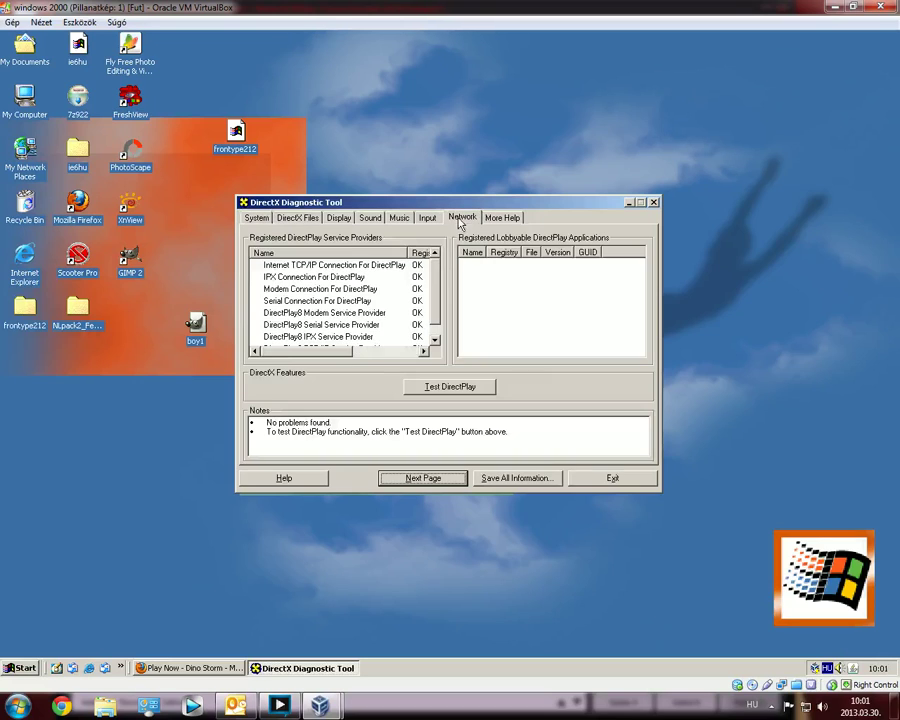
{"action": "left_click", "coordinate": [505, 218]}
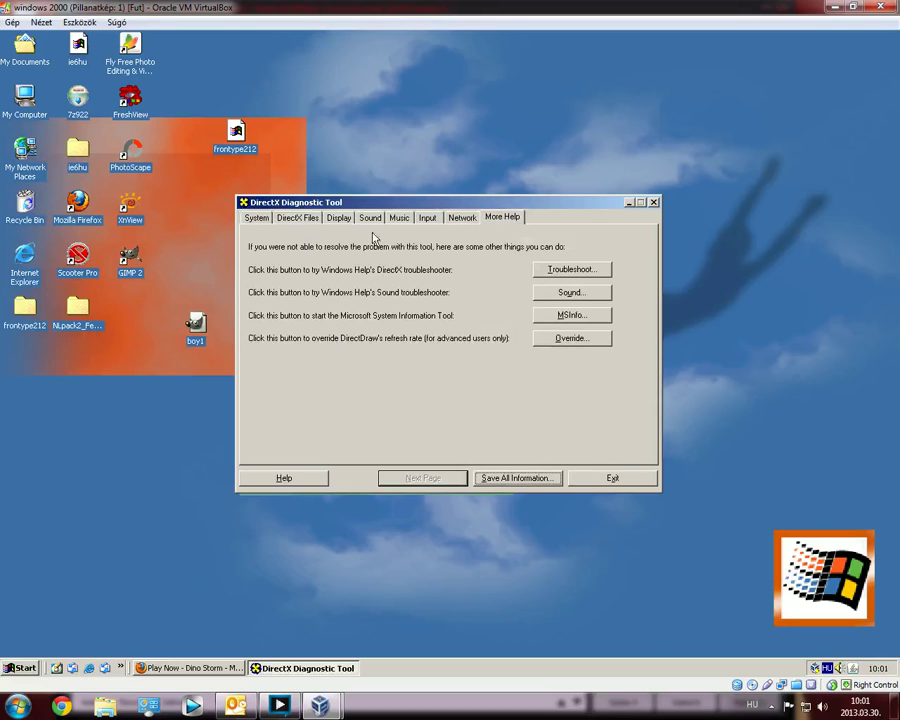
{"action": "left_click", "coordinate": [368, 218]}
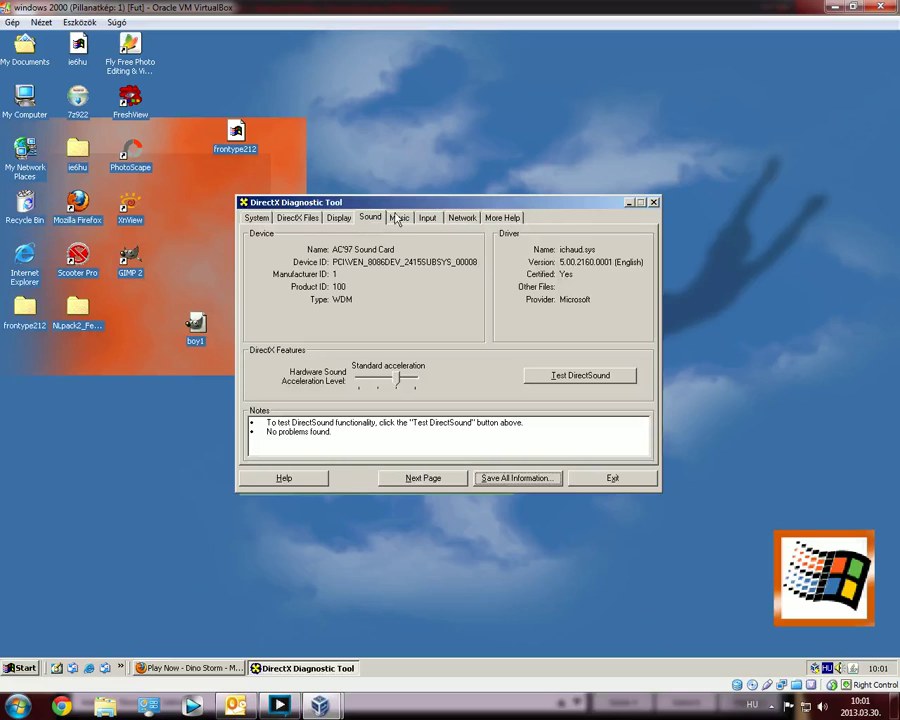
{"action": "left_click", "coordinate": [654, 203]}
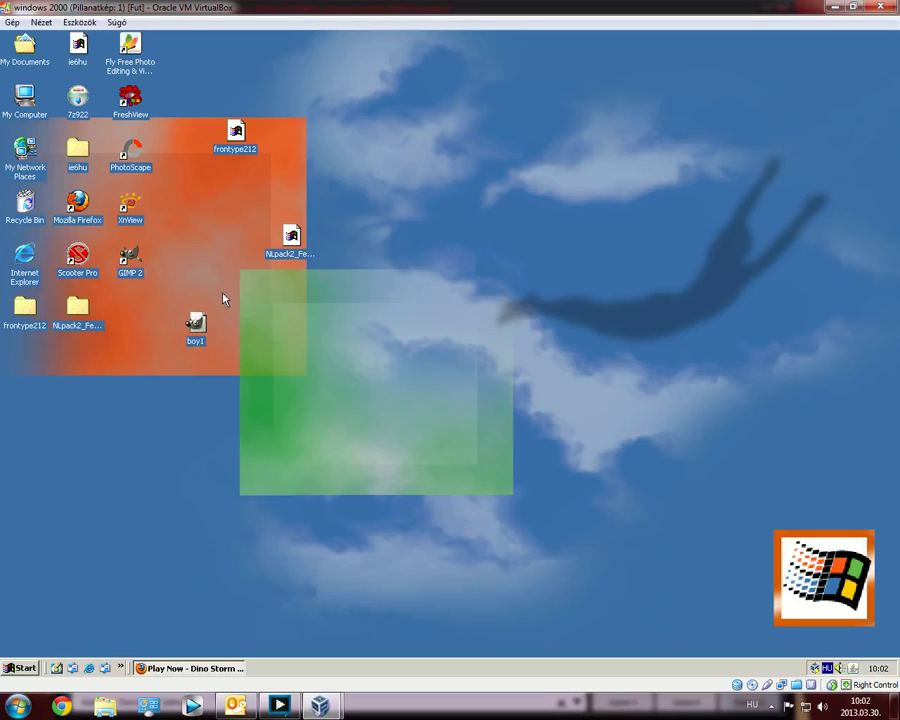
Step: Shut down Windows 2000 in the virtual machine and close the minimised Dino Storm Firefox window
{"action": "left_click", "coordinate": [18, 667]}
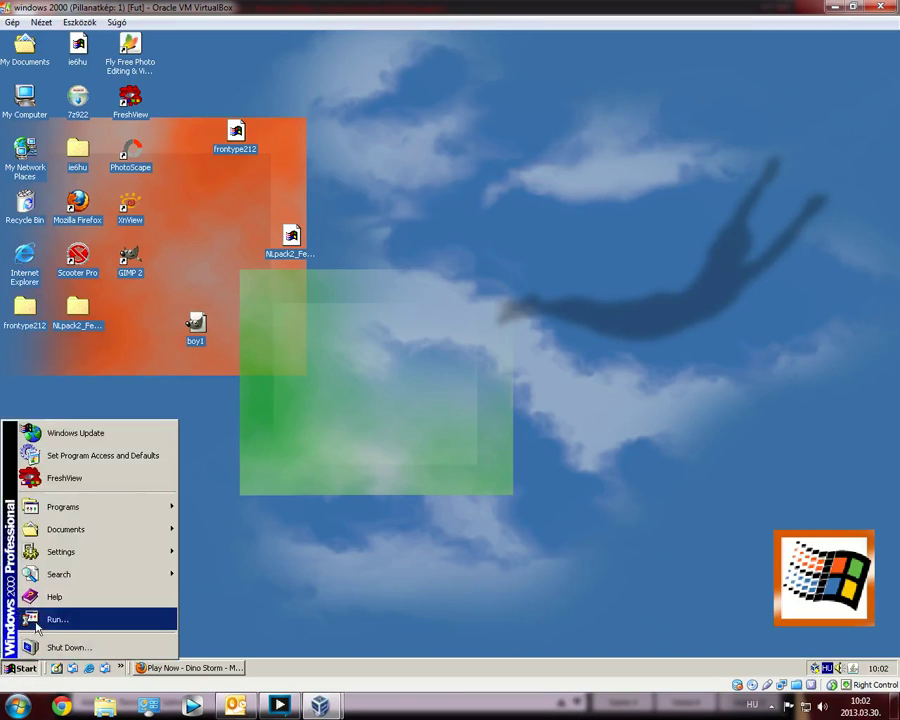
{"action": "left_click", "coordinate": [32, 647]}
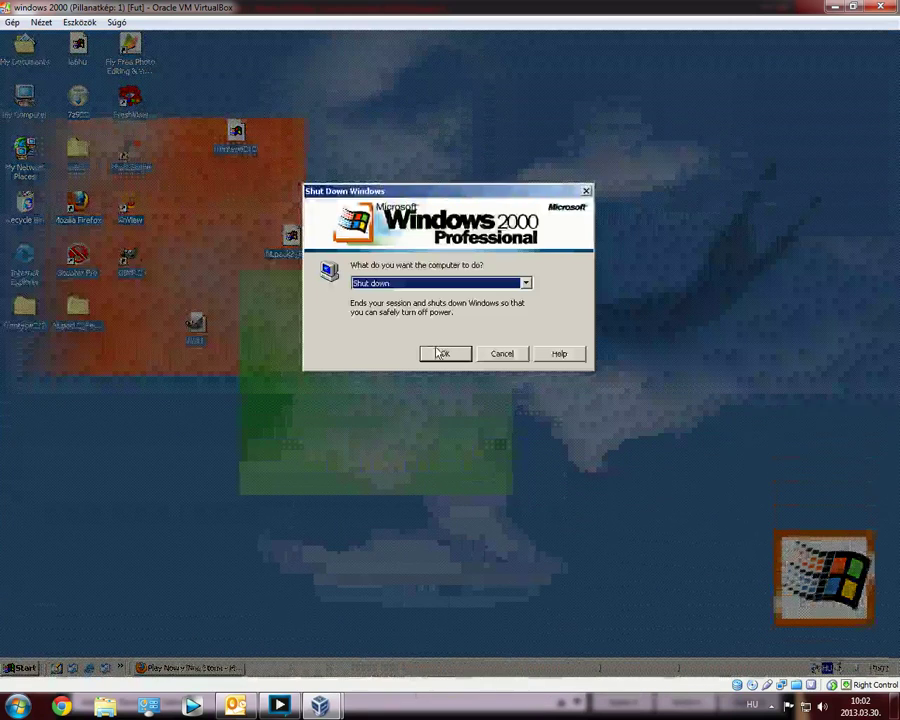
{"action": "left_click", "coordinate": [437, 353]}
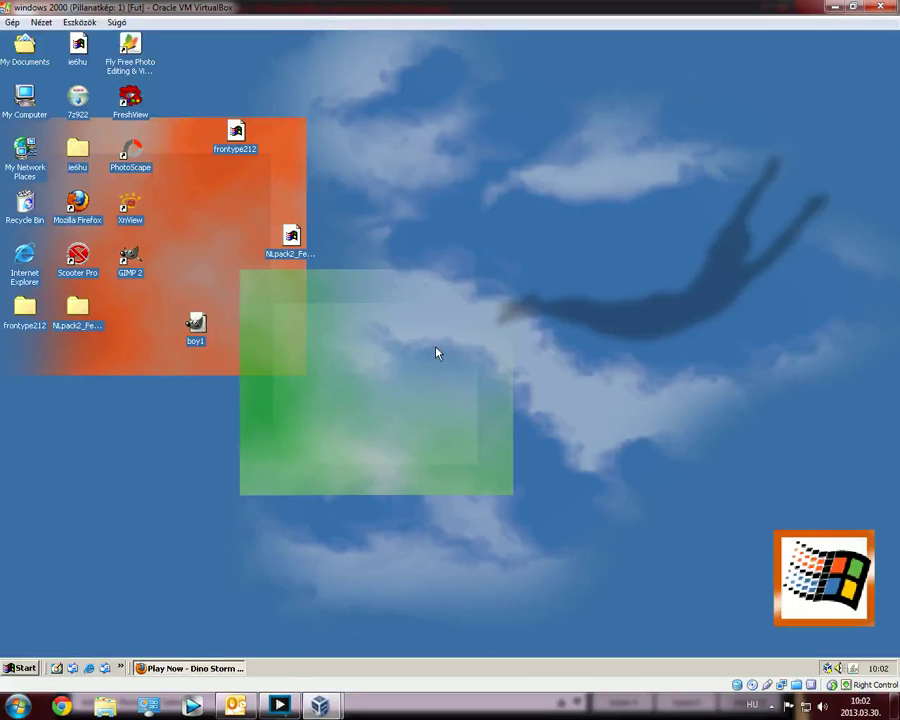
{"action": "right_click", "coordinate": [211, 676]}
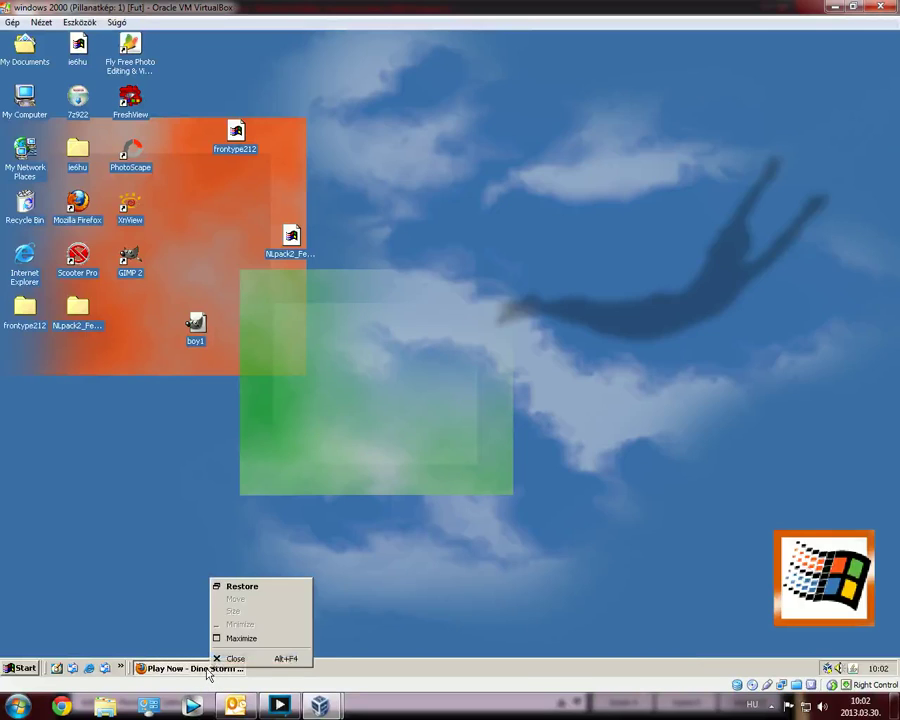
{"action": "left_click", "coordinate": [215, 659]}
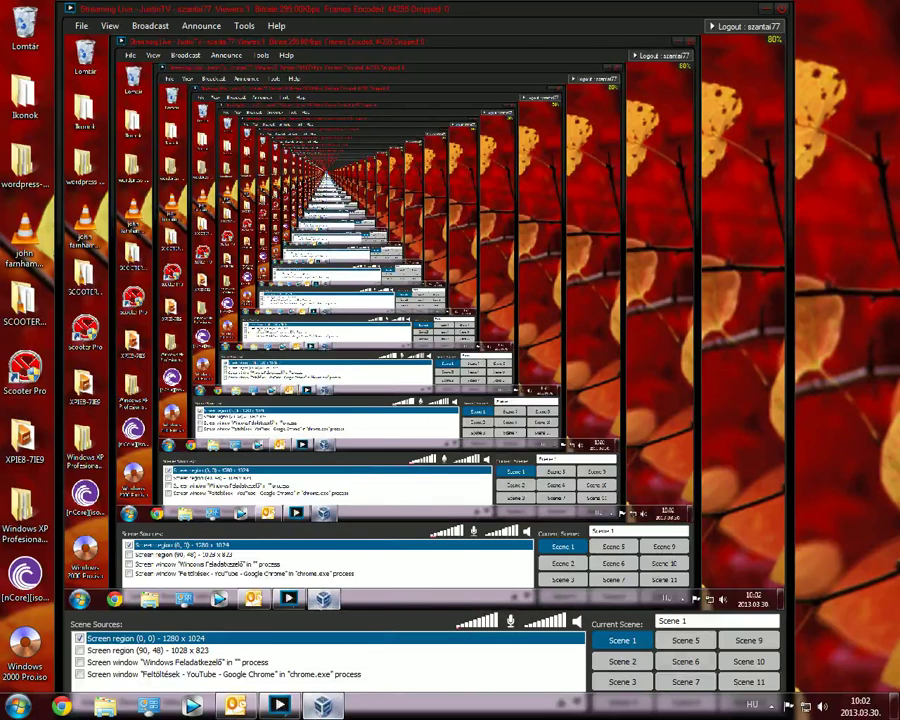
Step: Check the windows 2000 machine in the VirtualBox manager, minimise the manager and switch to the live streaming application
{"action": "left_click", "coordinate": [321, 705]}
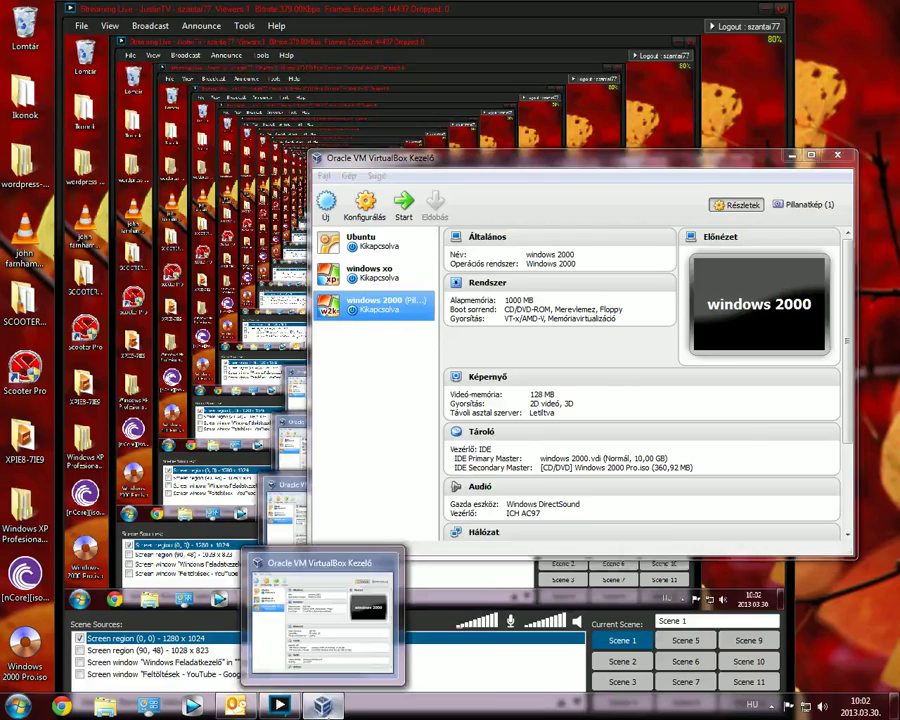
{"action": "left_click", "coordinate": [321, 706]}
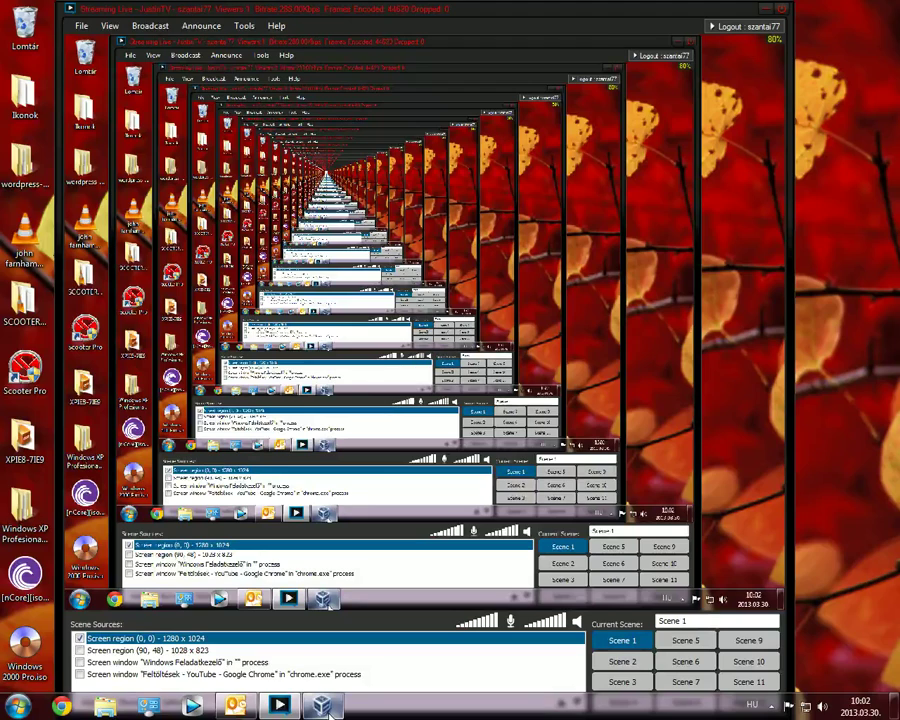
{"action": "left_click", "coordinate": [566, 222]}
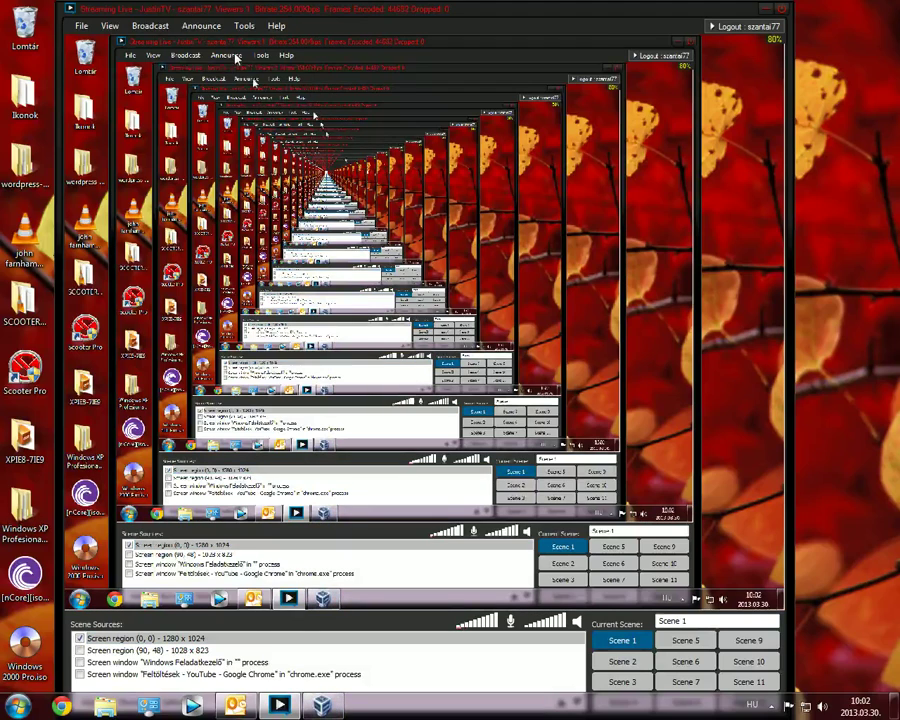